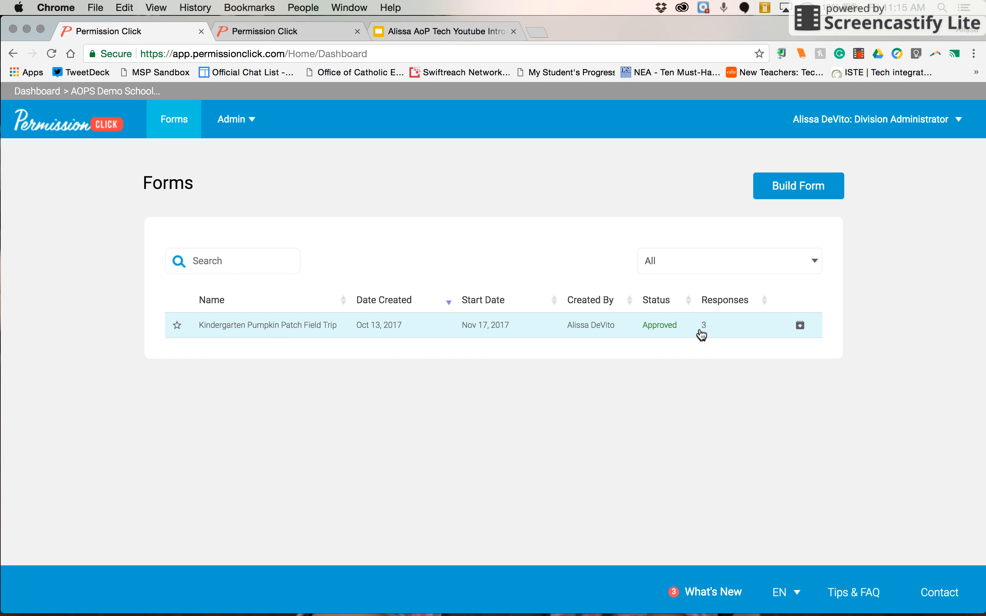
# Open the Kindergarten Pumpkin Patch Field Trip form from the Forms dashboard
pyautogui.click(701, 332)
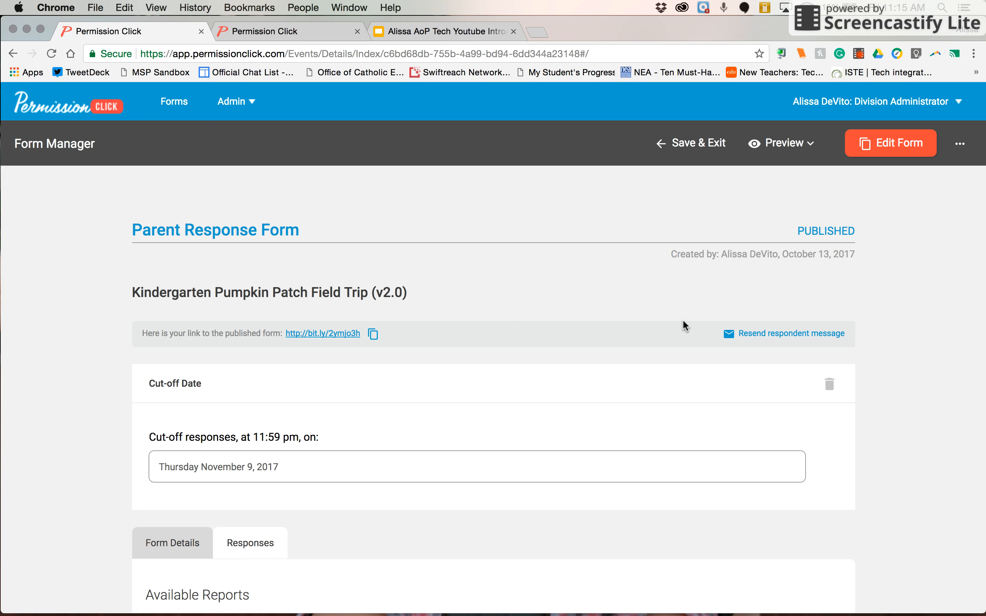
# Review Form Details: dates, event information, parent emergency-contact and student allergy and medical-equipment questions
pyautogui.click(197, 542)
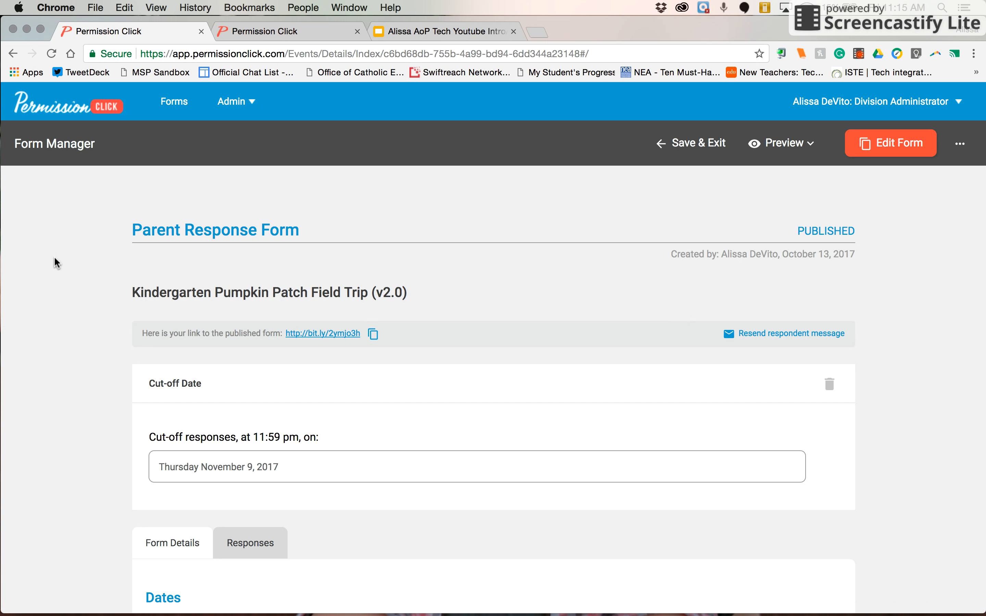
pyautogui.scroll(-5, 56, 262)
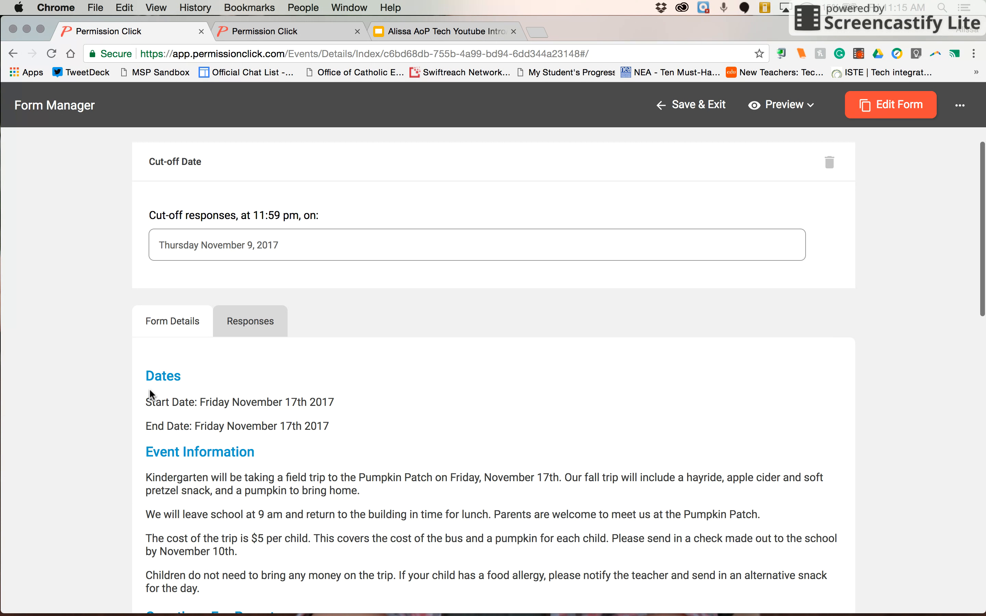
pyautogui.scroll(-2, 149, 389)
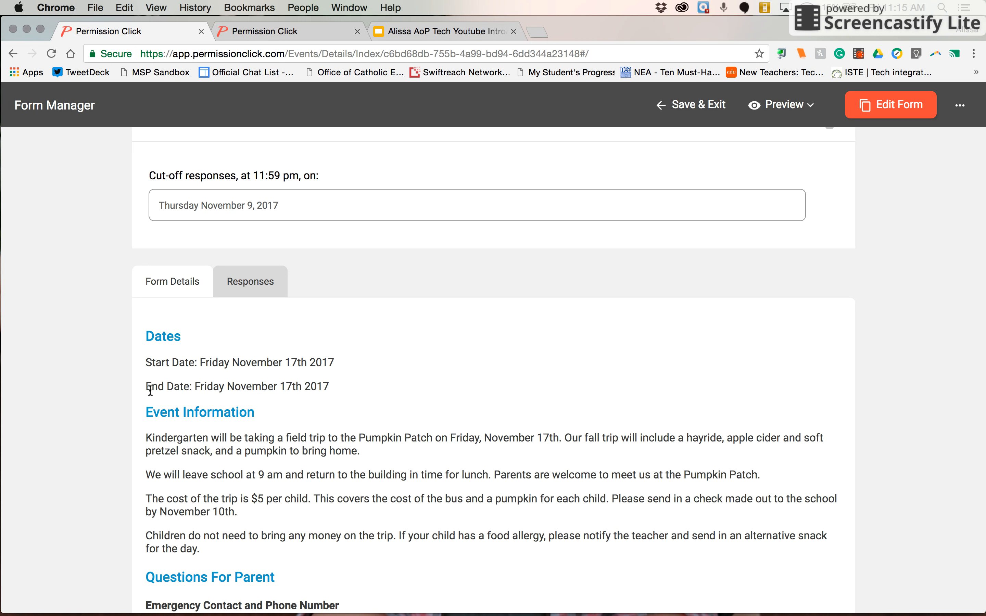
pyautogui.scroll(-8, 150, 390)
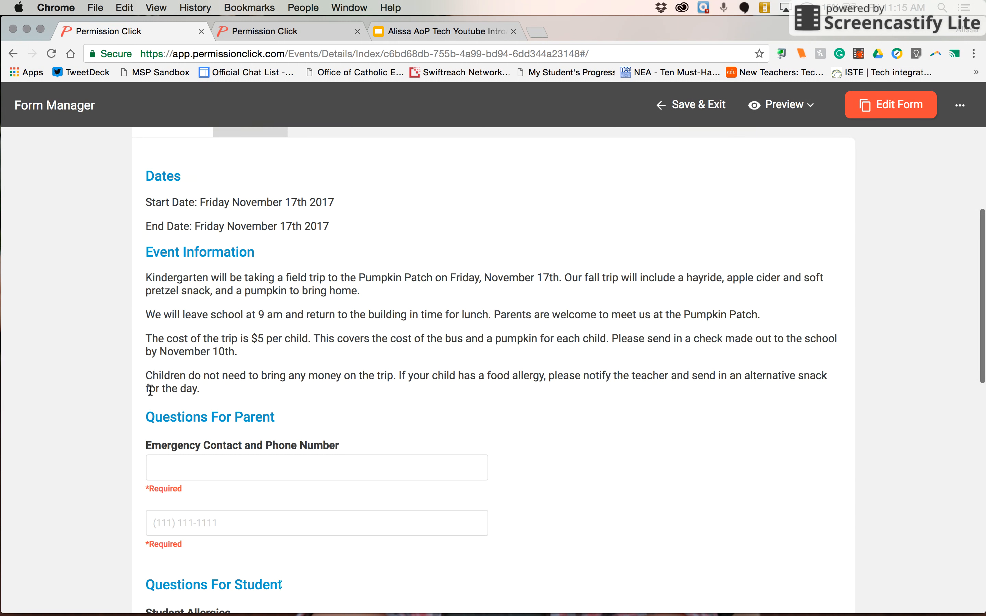
pyautogui.scroll(-1, 150, 390)
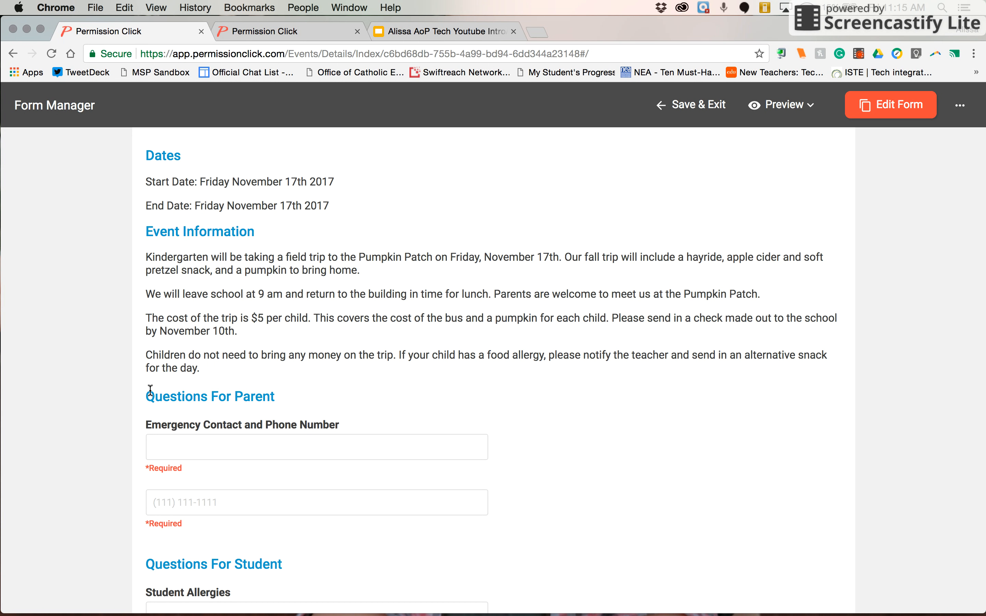
pyautogui.scroll(-3, 150, 391)
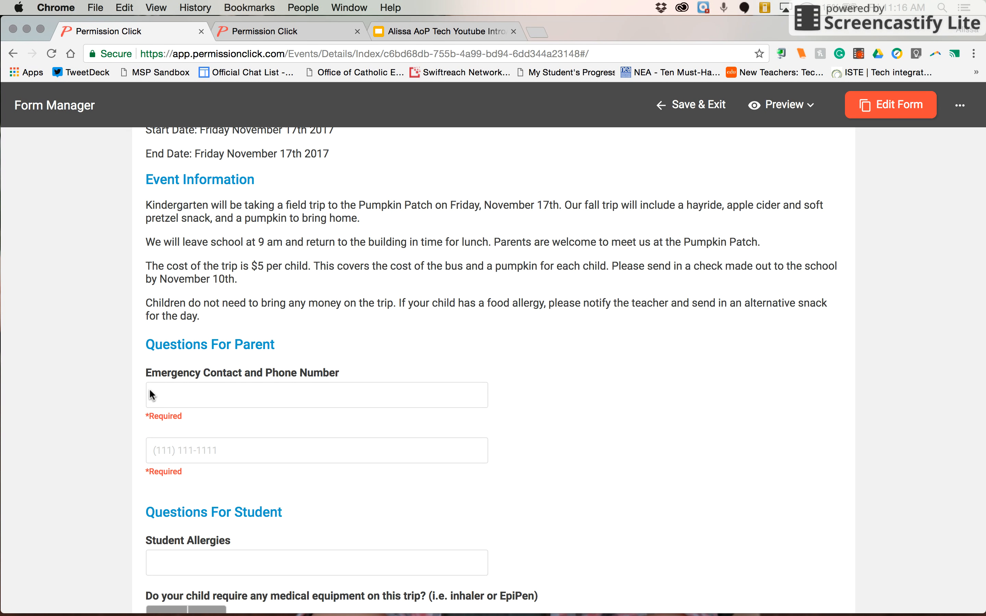
pyautogui.scroll(-8, 150, 392)
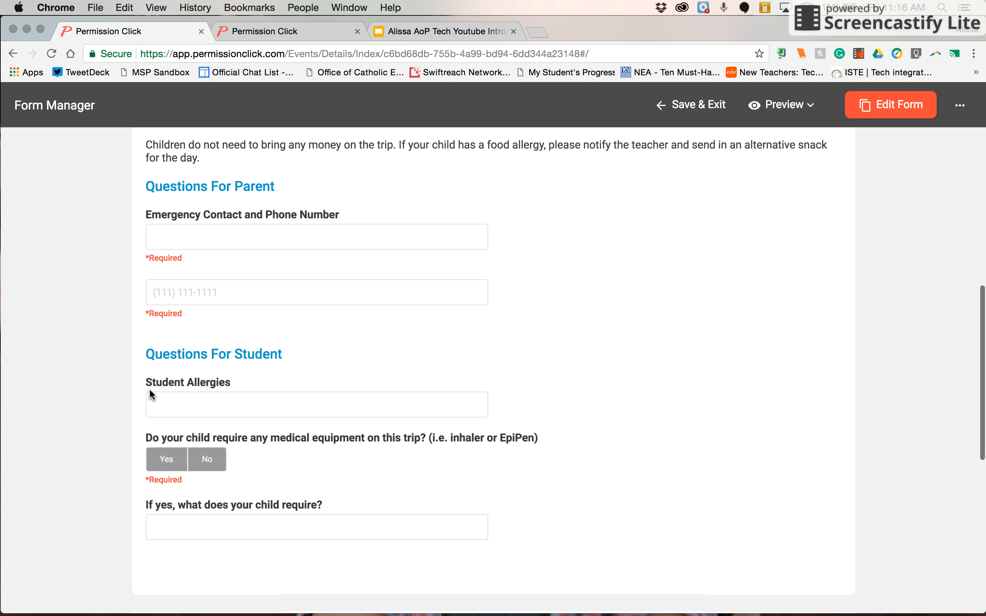
pyautogui.scroll(-2, 150, 390)
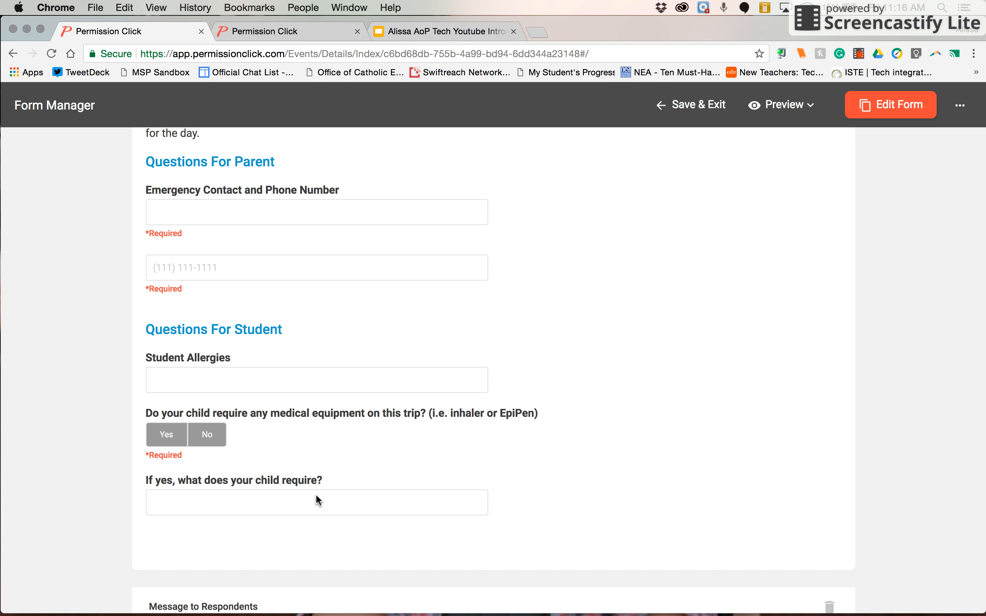
pyautogui.scroll(-5, 316, 494)
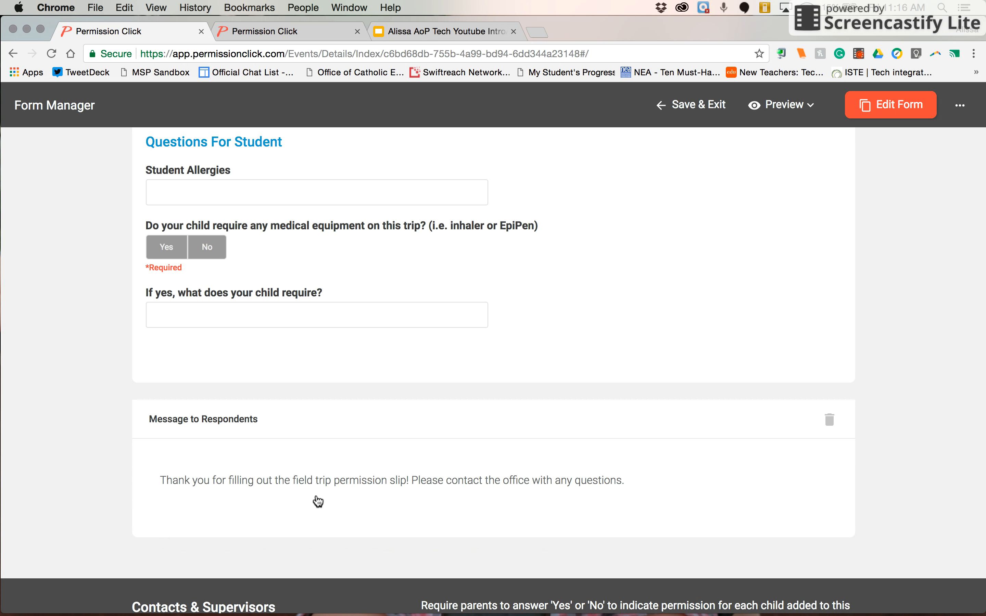
pyautogui.scroll(1, 318, 500)
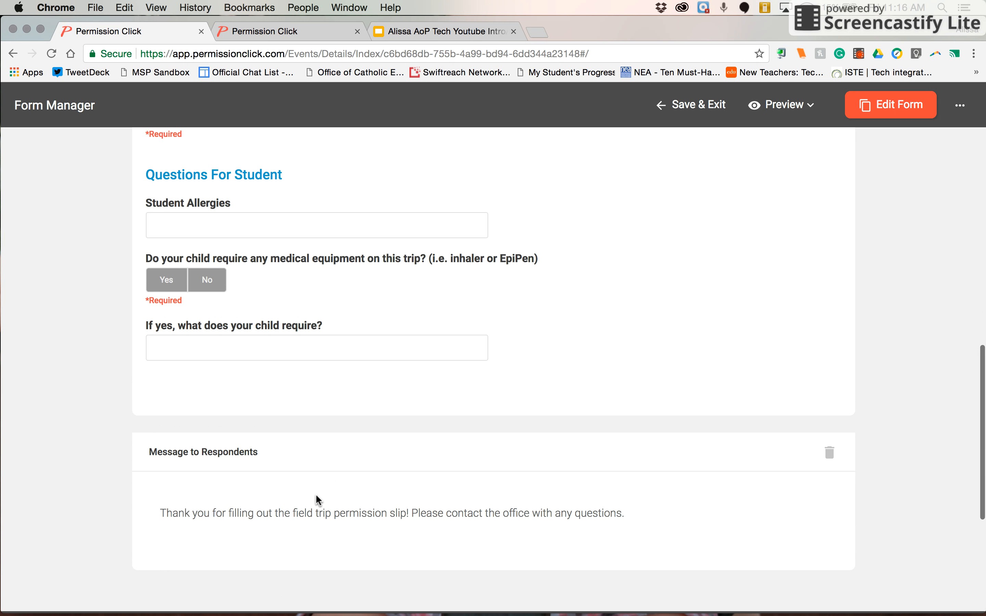
pyautogui.scroll(2, 317, 499)
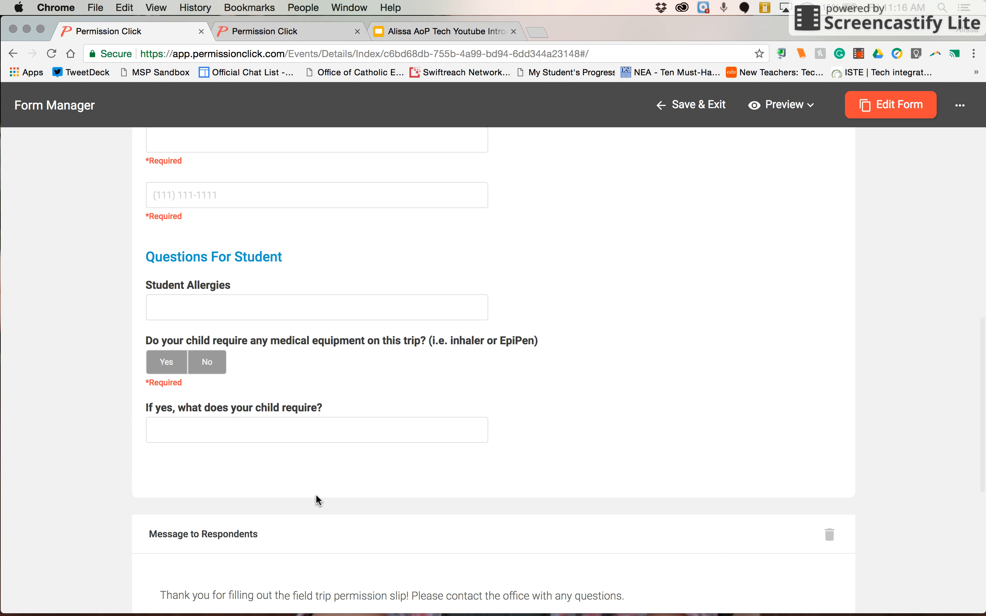
pyautogui.scroll(10, 317, 499)
pyautogui.scroll(1, 410, 291)
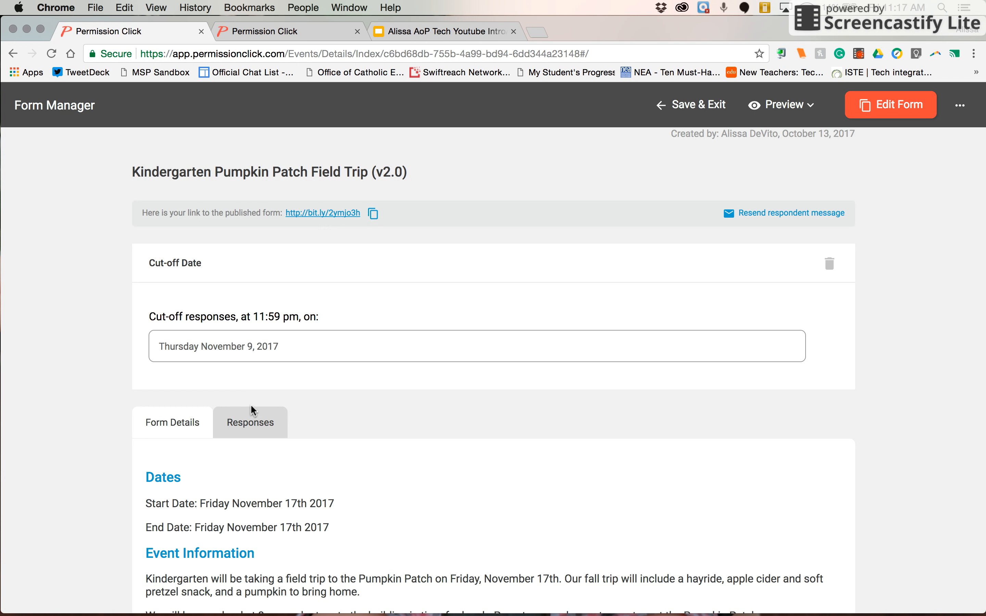
pyautogui.scroll(-5, 370, 387)
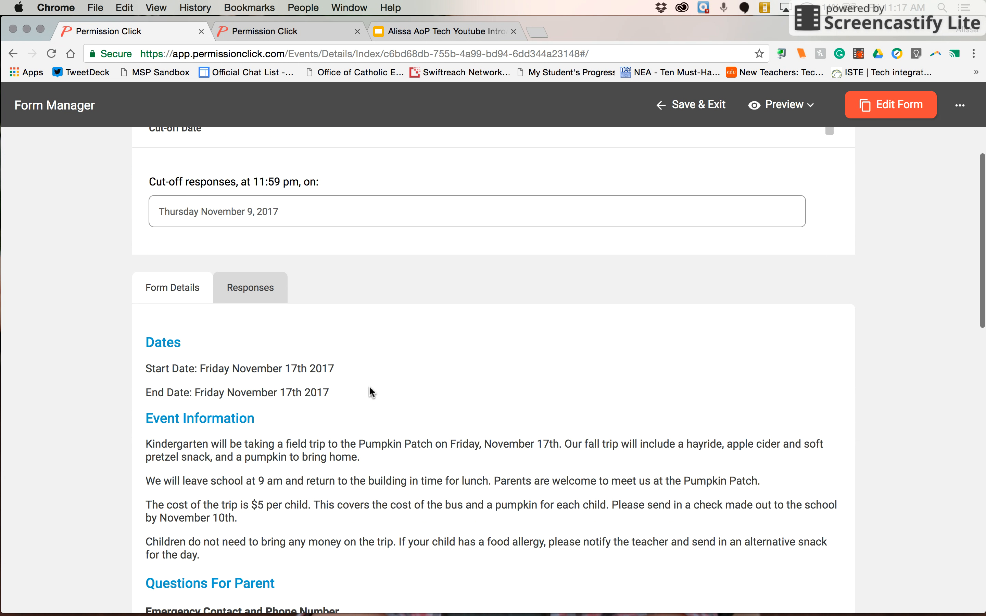
pyautogui.scroll(-3, 370, 392)
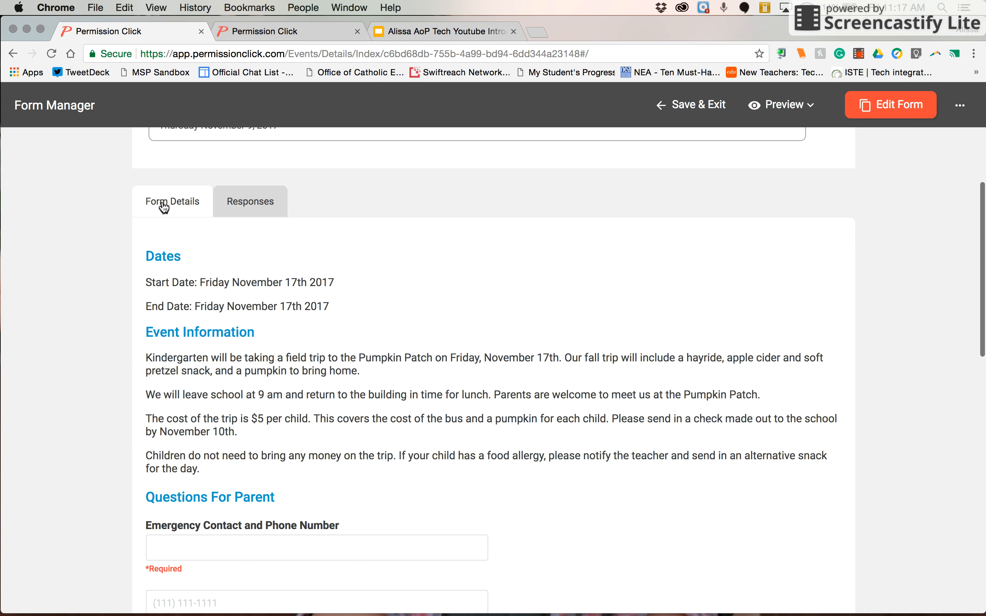
# Review the three available reports and the 4 responses, all signed Oct 13, 2017
pyautogui.click(257, 202)
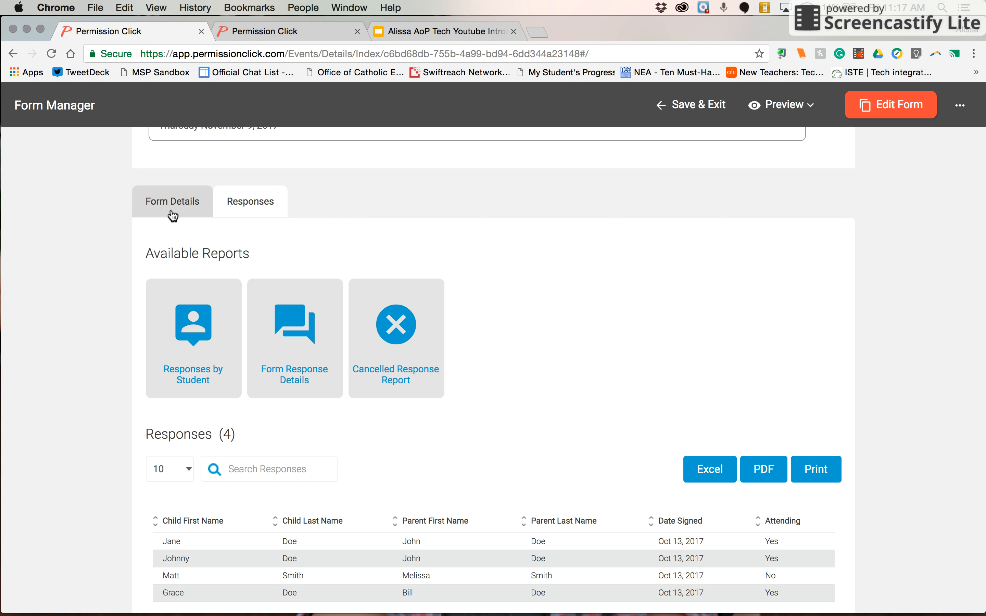
pyautogui.scroll(-1, 239, 198)
pyautogui.scroll(-3, 239, 198)
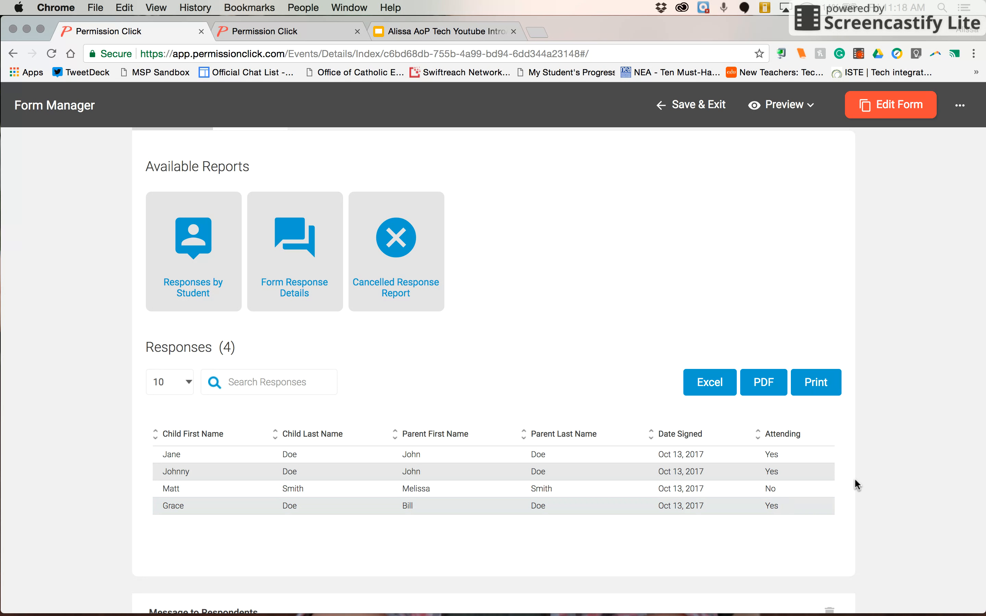
pyautogui.scroll(-1, 855, 483)
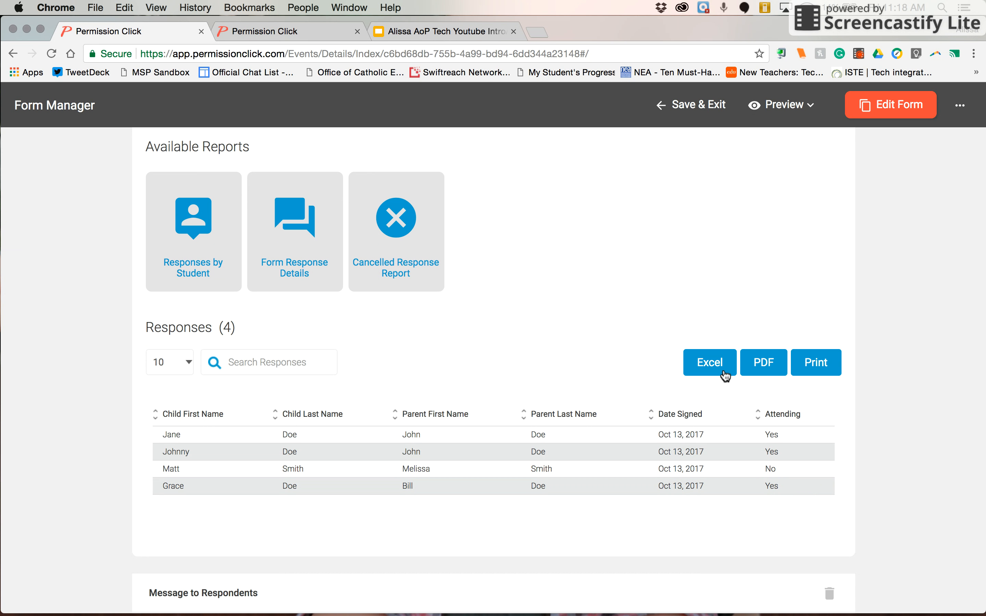
pyautogui.scroll(-2, 552, 326)
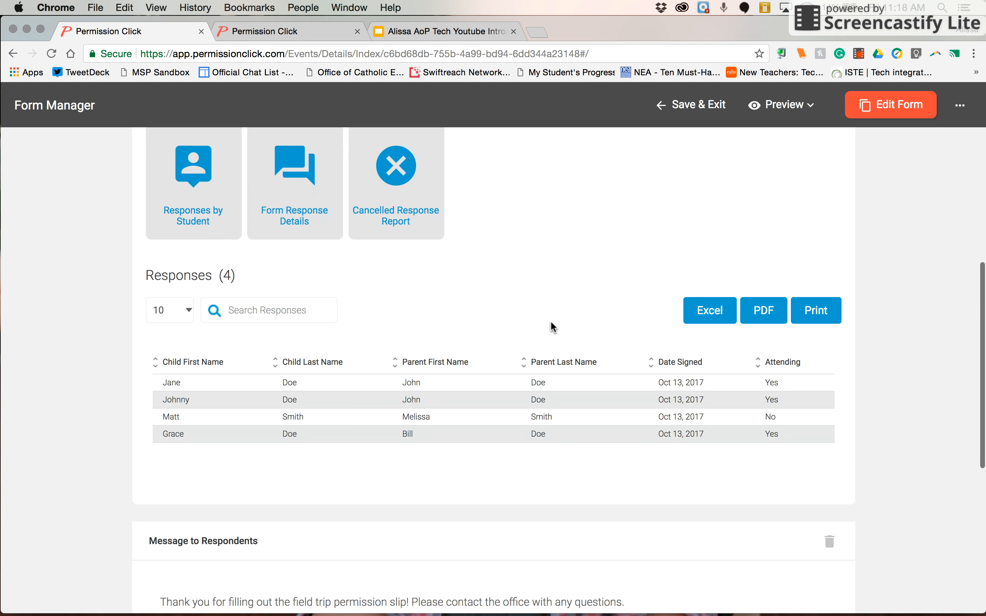
pyautogui.scroll(2, 551, 324)
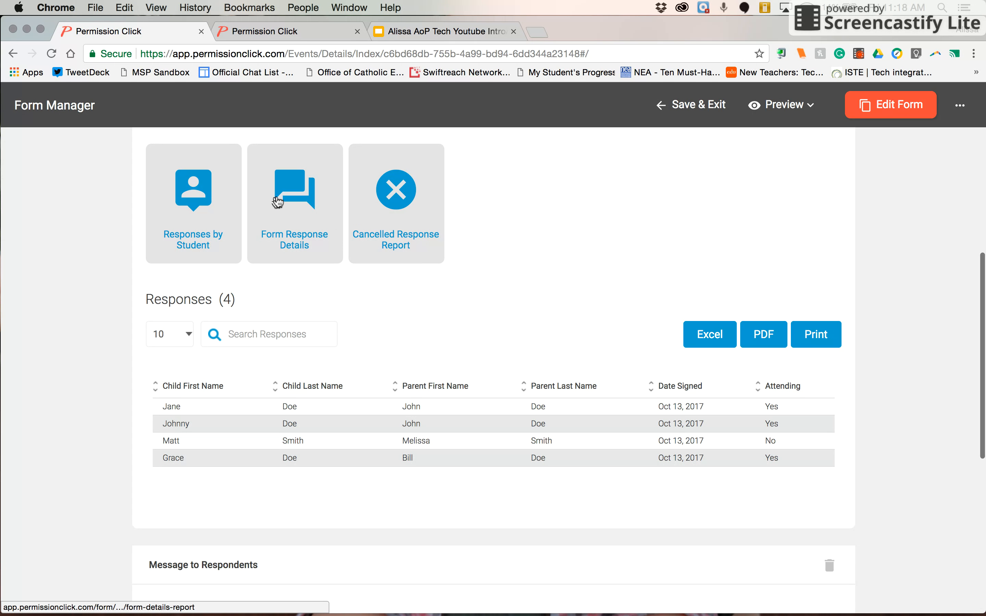
pyautogui.scroll(-4, 323, 302)
pyautogui.scroll(4, 323, 301)
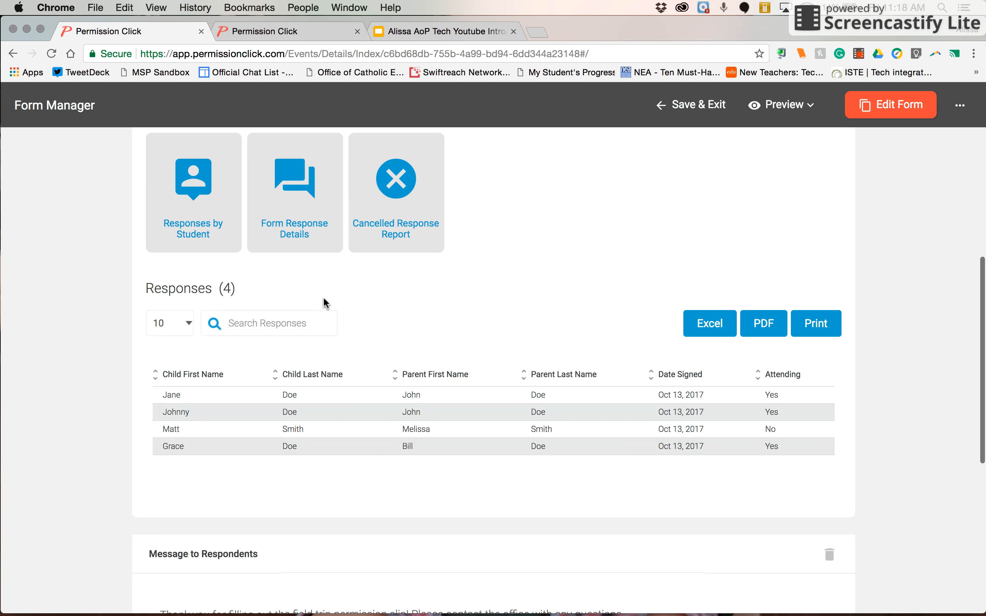
pyautogui.scroll(2, 324, 302)
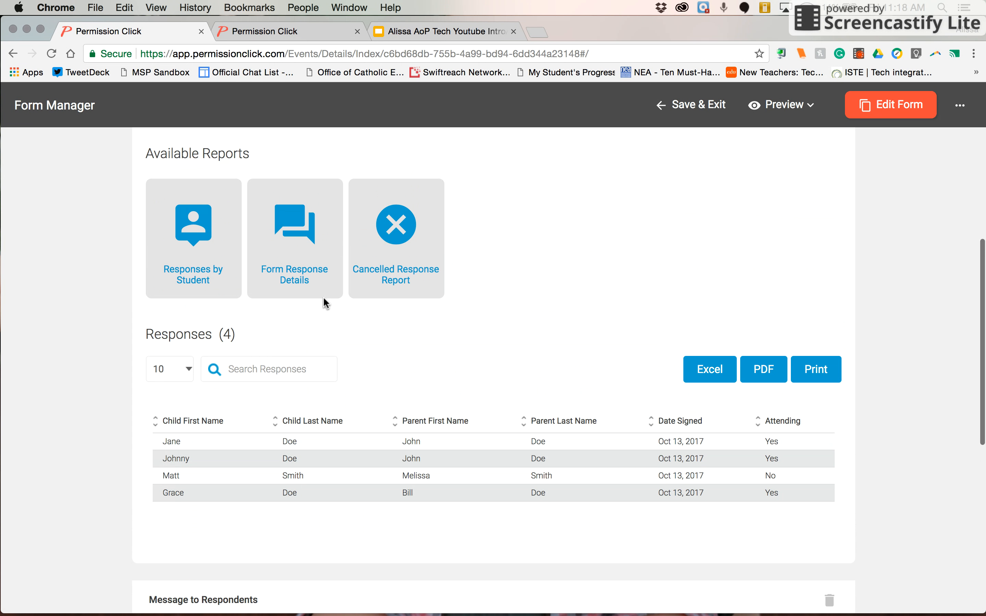
pyautogui.scroll(3, 323, 301)
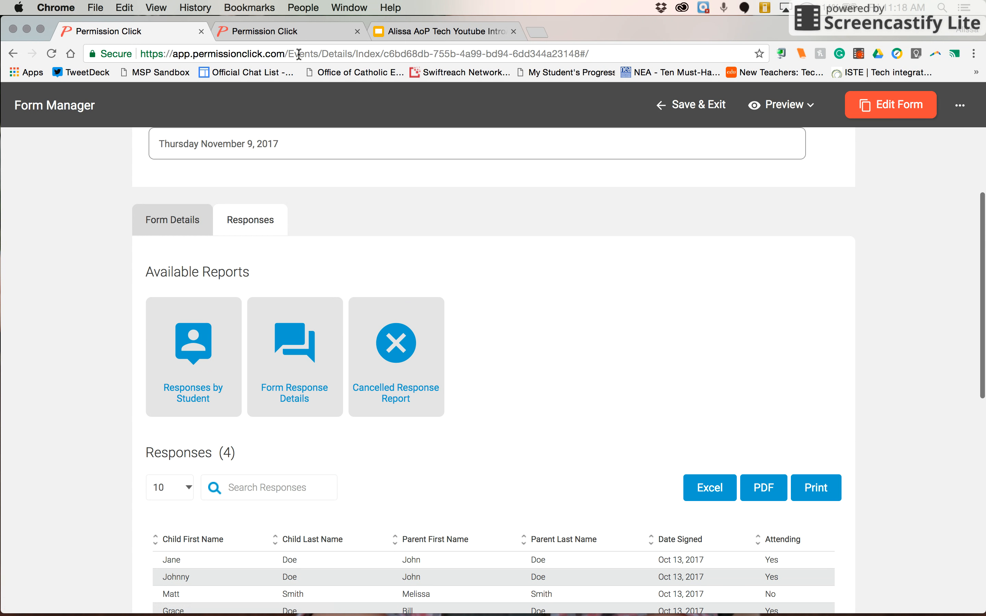
# Go to the parent-facing response page and dismiss the language list without choosing a translation
pyautogui.click(288, 32)
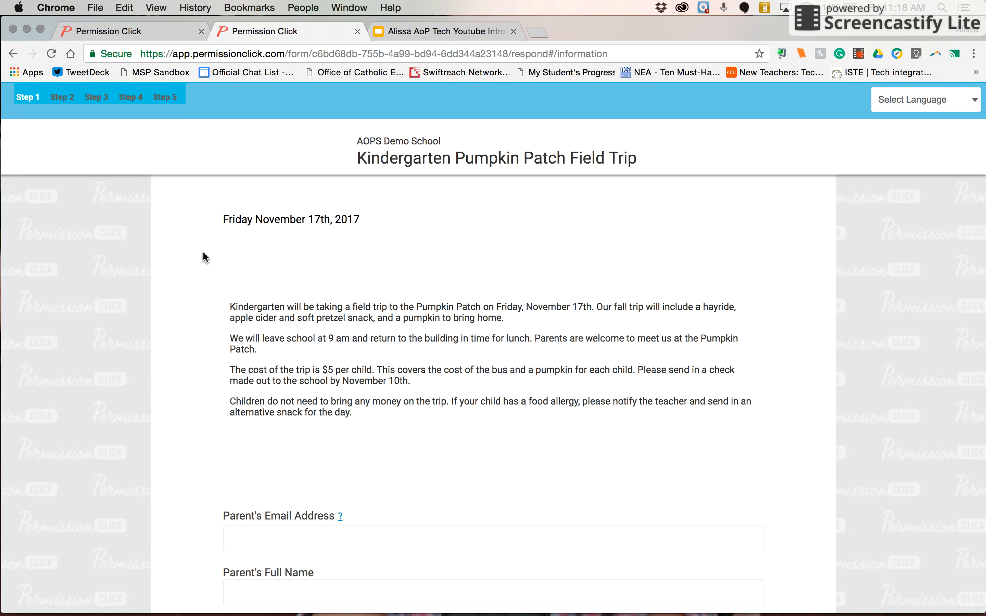
pyautogui.click(903, 99)
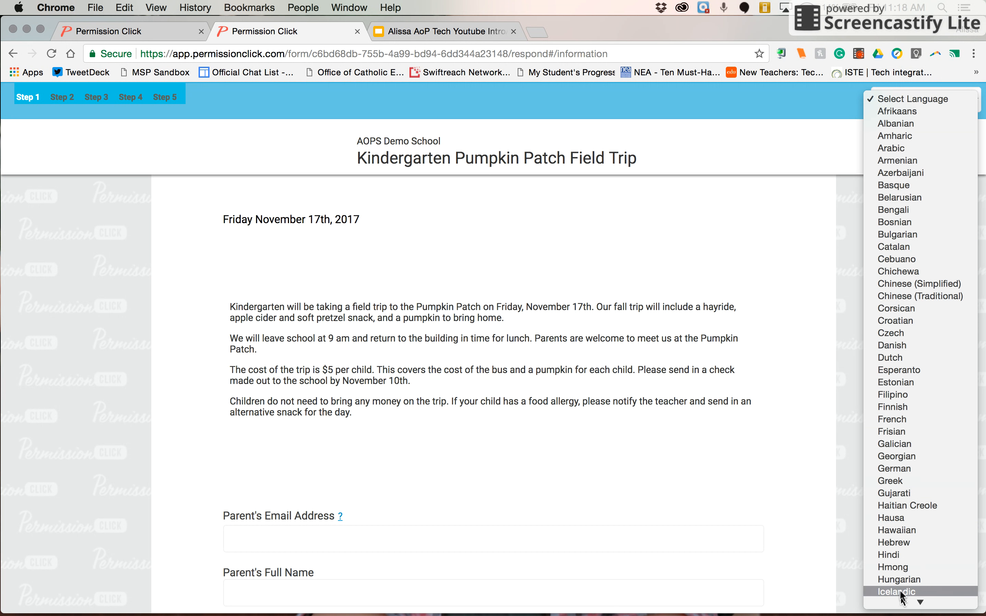
pyautogui.scroll(-10, 900, 595)
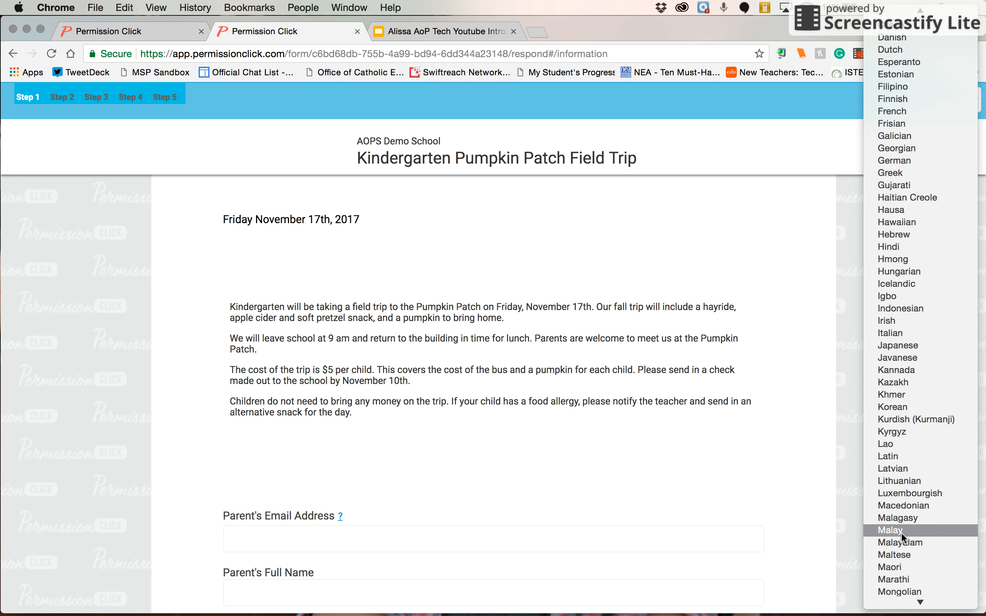
pyautogui.scroll(-8, 901, 519)
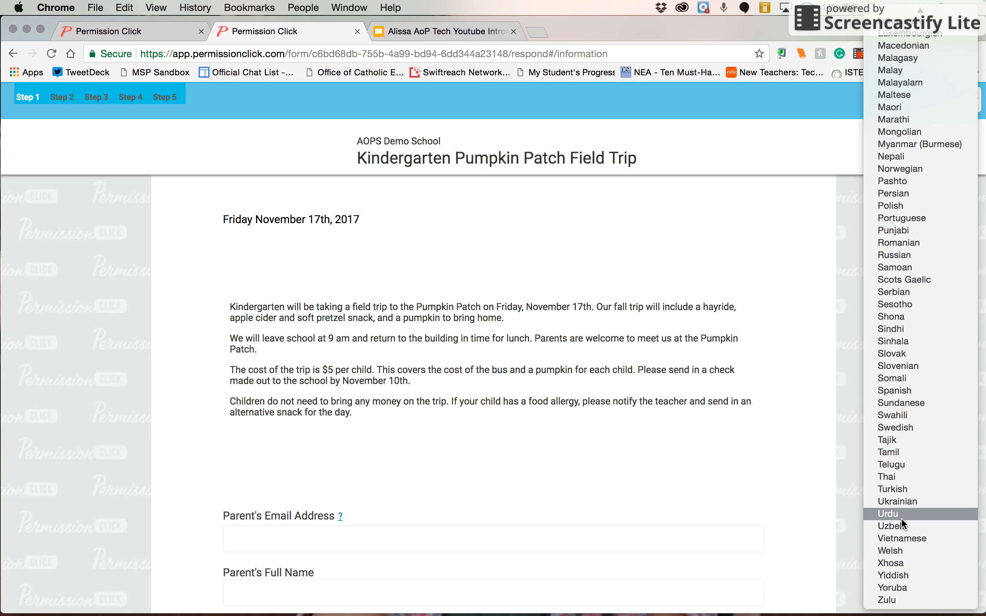
pyautogui.scroll(6, 901, 517)
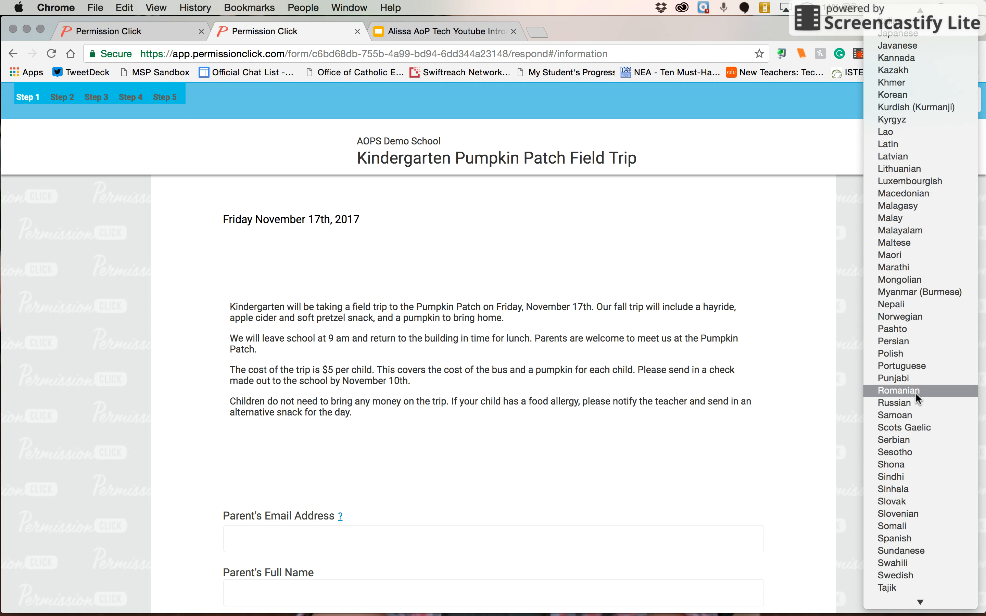
pyautogui.scroll(10, 915, 392)
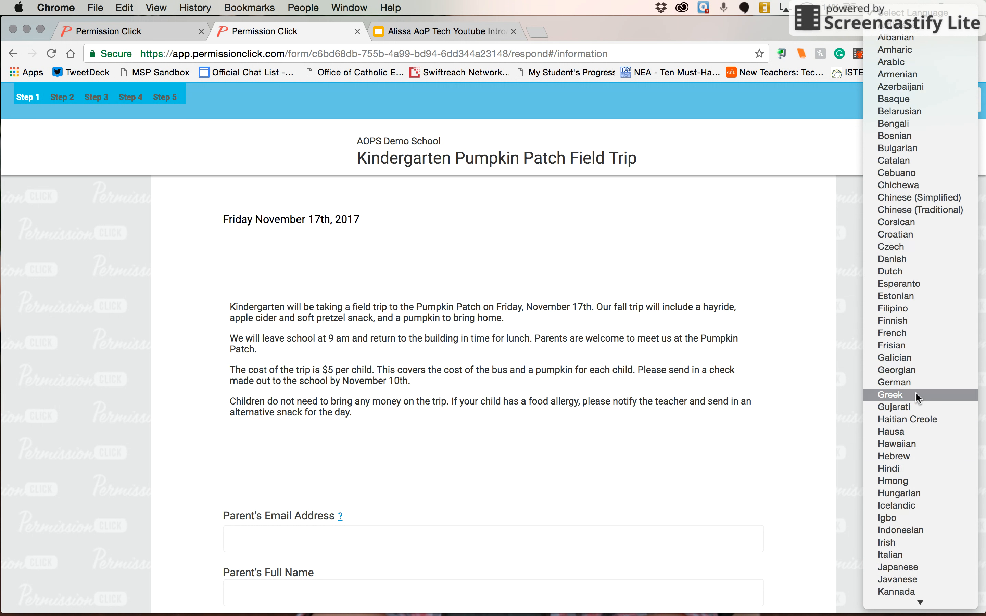
pyautogui.click(841, 343)
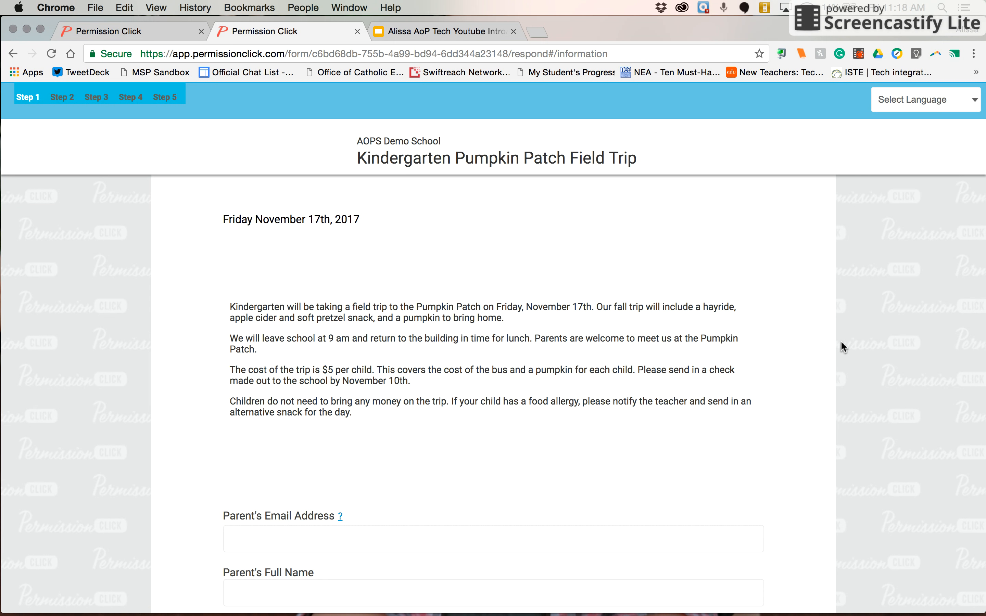
pyautogui.scroll(-2, 842, 341)
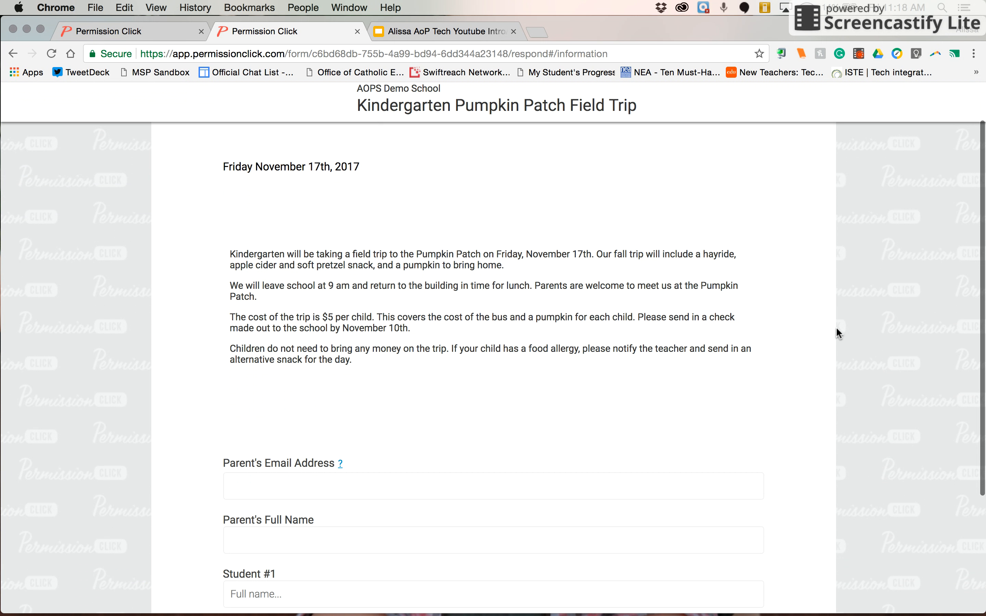
# Fill in the parent's e-mail address and full name
pyautogui.scroll(-1, 390, 260)
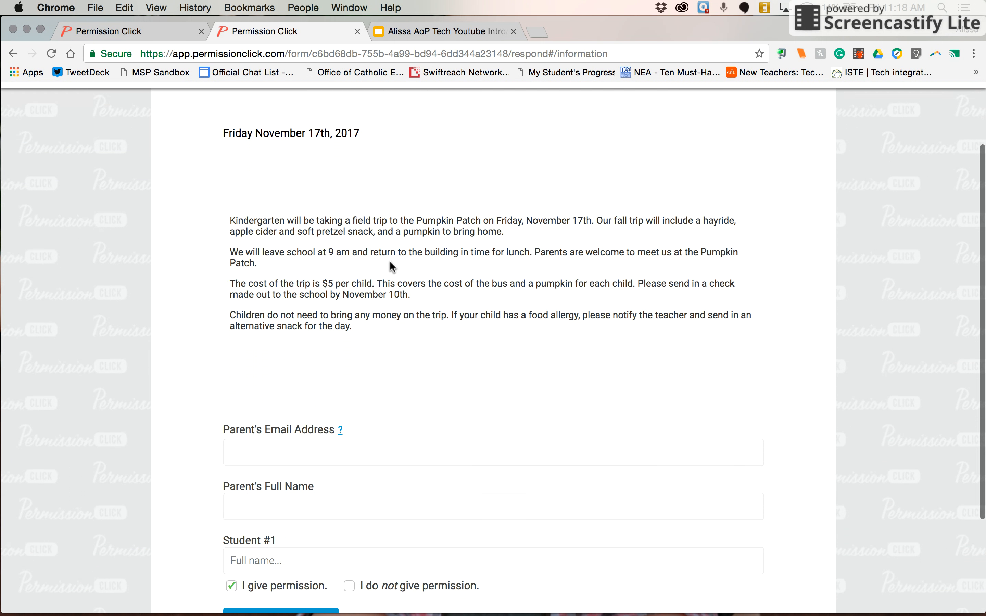
pyautogui.scroll(-1, 391, 267)
pyautogui.scroll(-4, 390, 262)
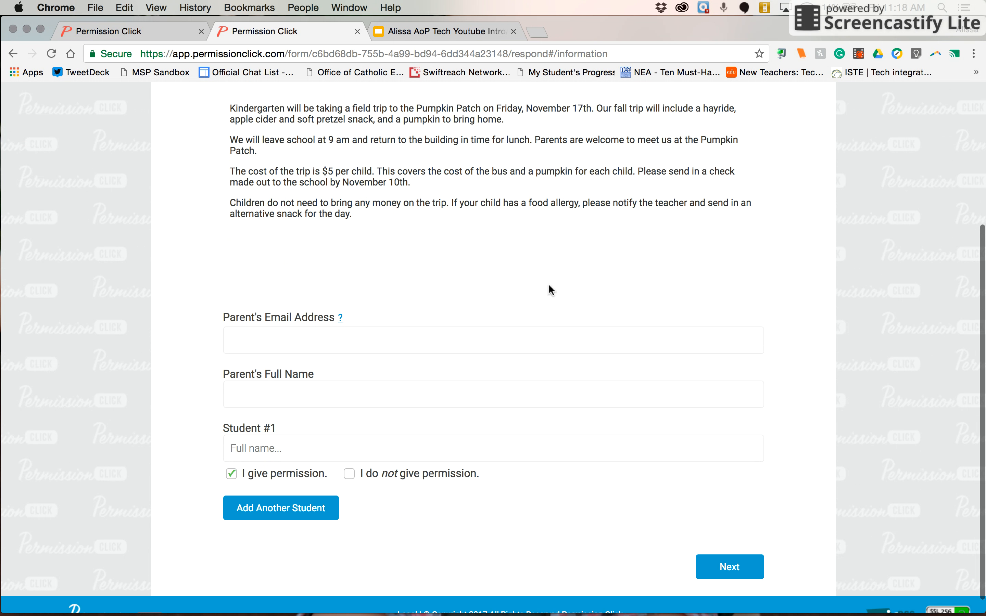
pyautogui.scroll(-1, 389, 438)
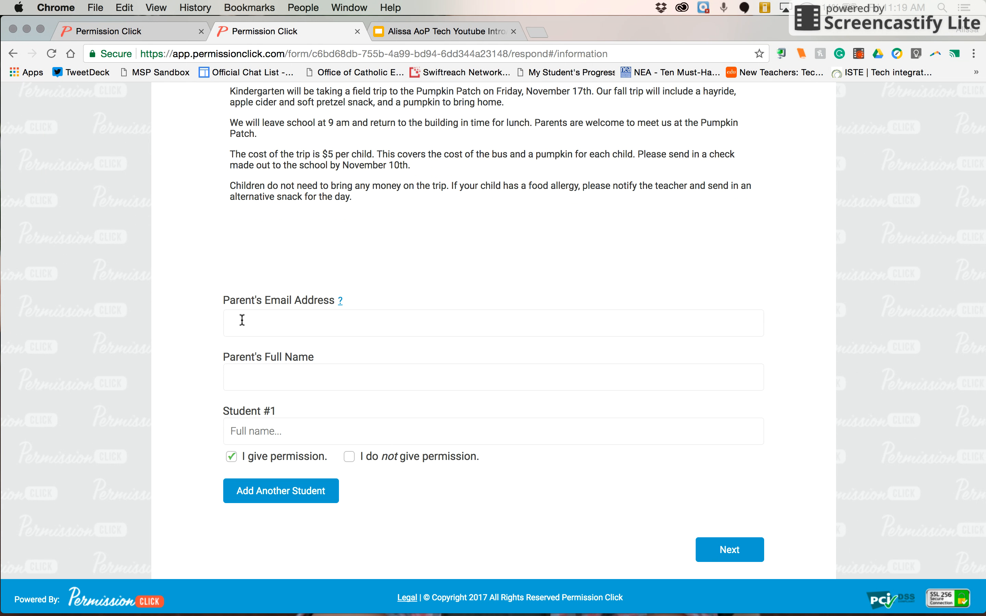
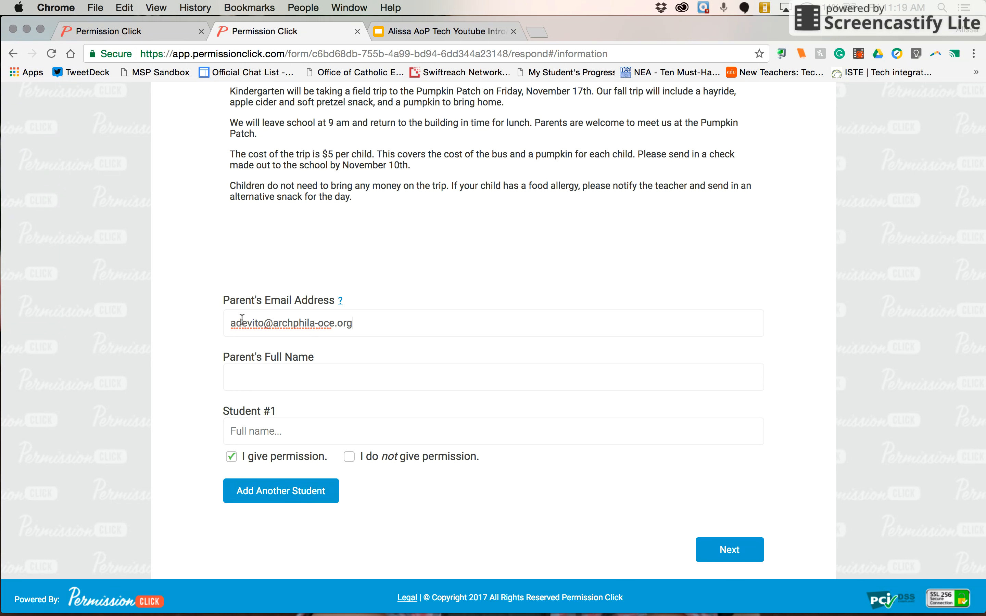
pyautogui.click(249, 374)
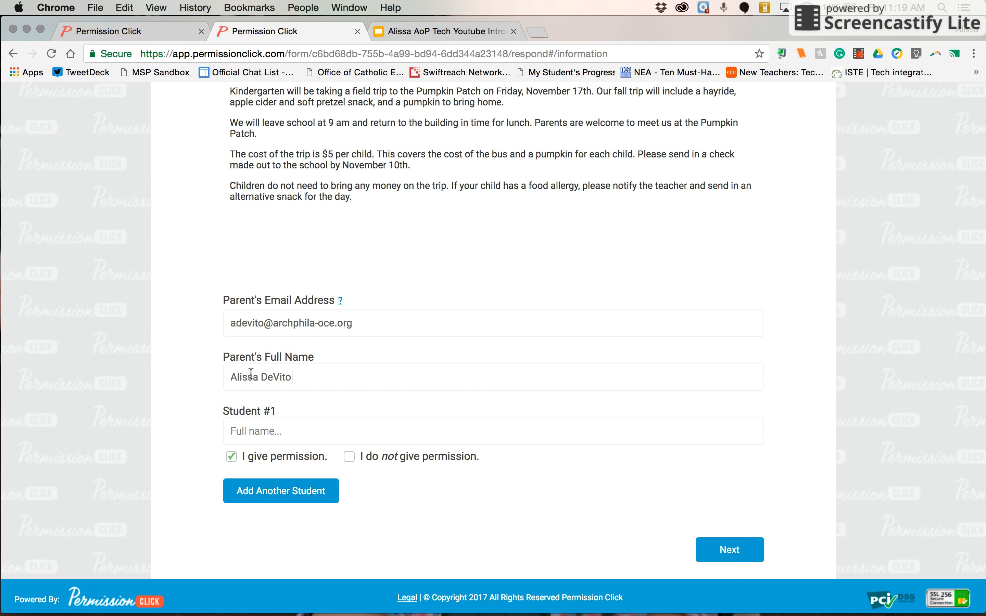
# Enter the first student's name, discard the extra student entry, and advance to Step 2
pyautogui.click(274, 430)
pyautogui.scroll(-1, 263, 435)
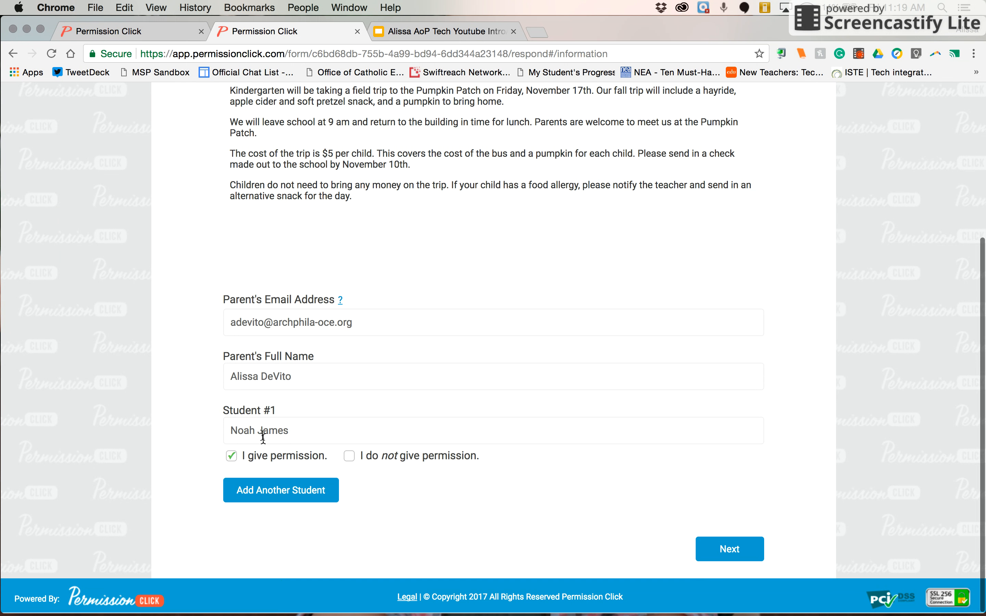
pyautogui.click(274, 498)
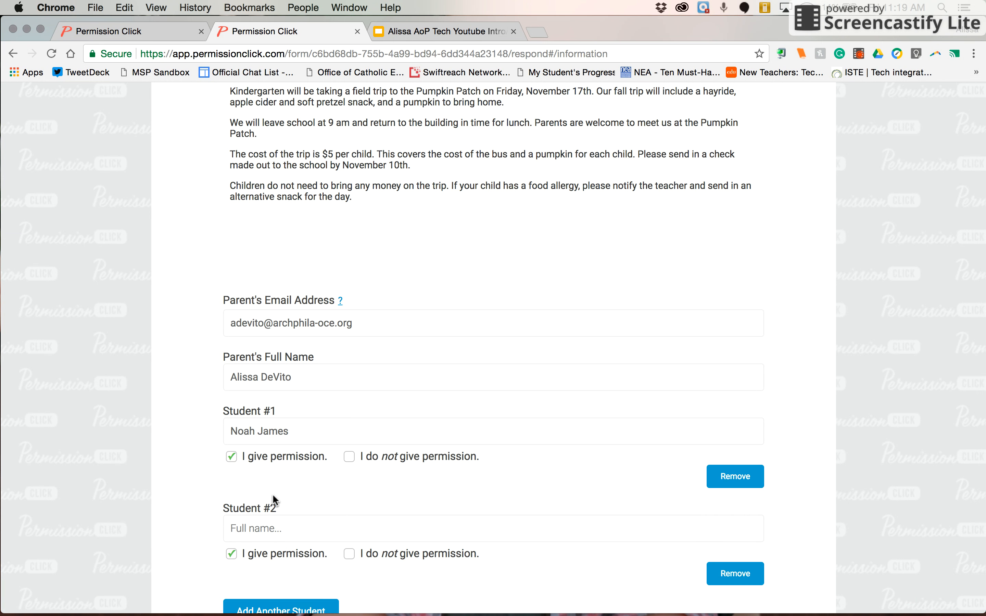
pyautogui.scroll(-3, 273, 498)
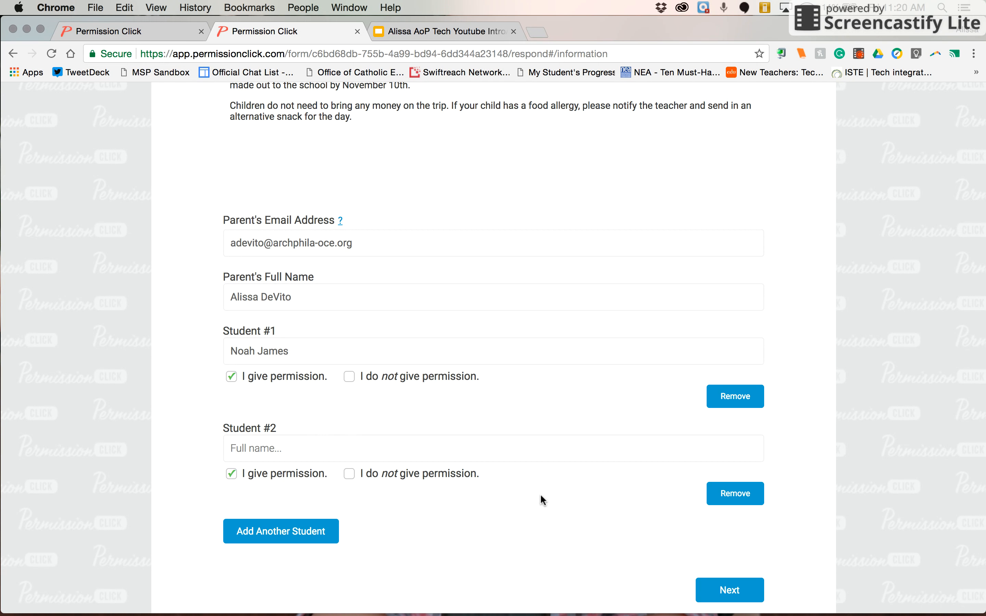
pyautogui.click(734, 502)
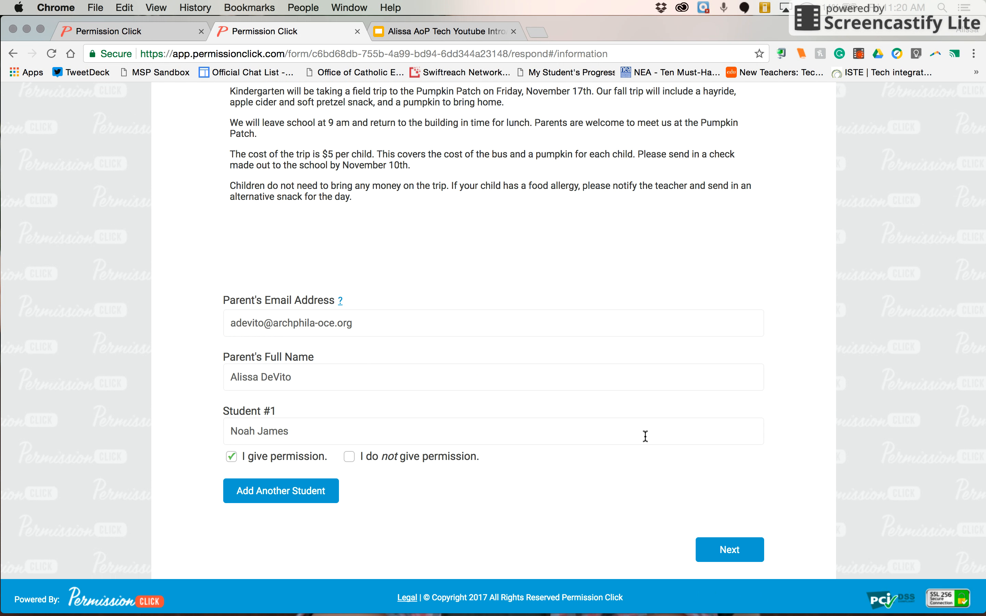
pyautogui.click(751, 550)
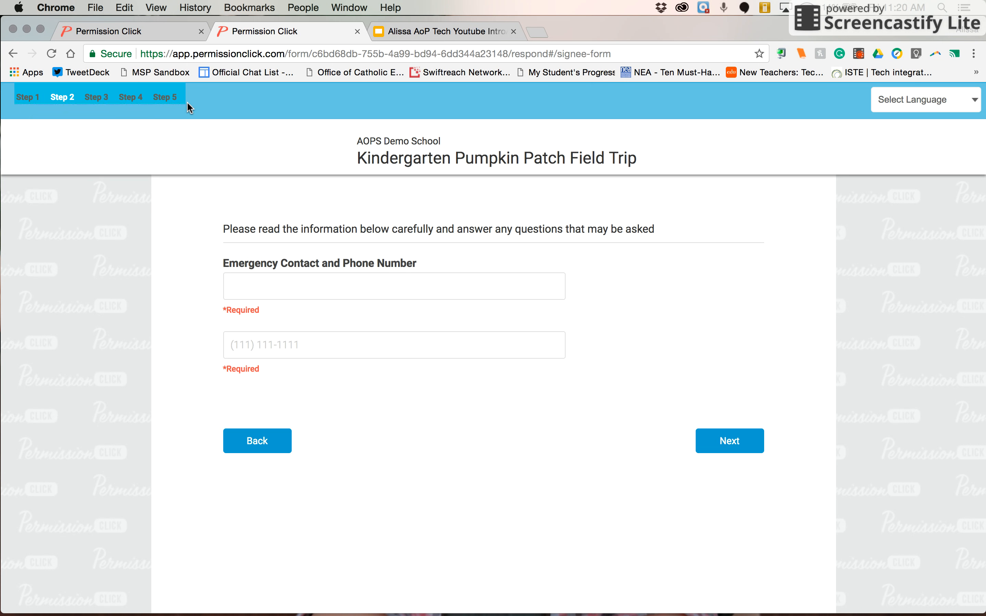
# Set Grandpa as emergency contact, enter the emergency phone number, and advance to Step 3
pyautogui.click(297, 284)
pyautogui.write('Grand')
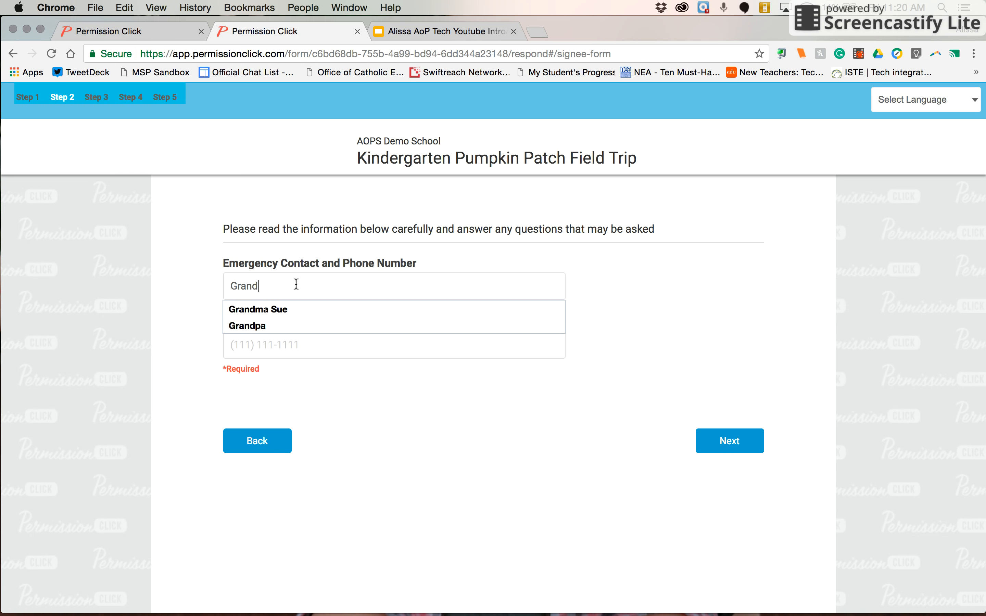
pyautogui.press('Down')
pyautogui.press('Down')
pyautogui.press('Return')
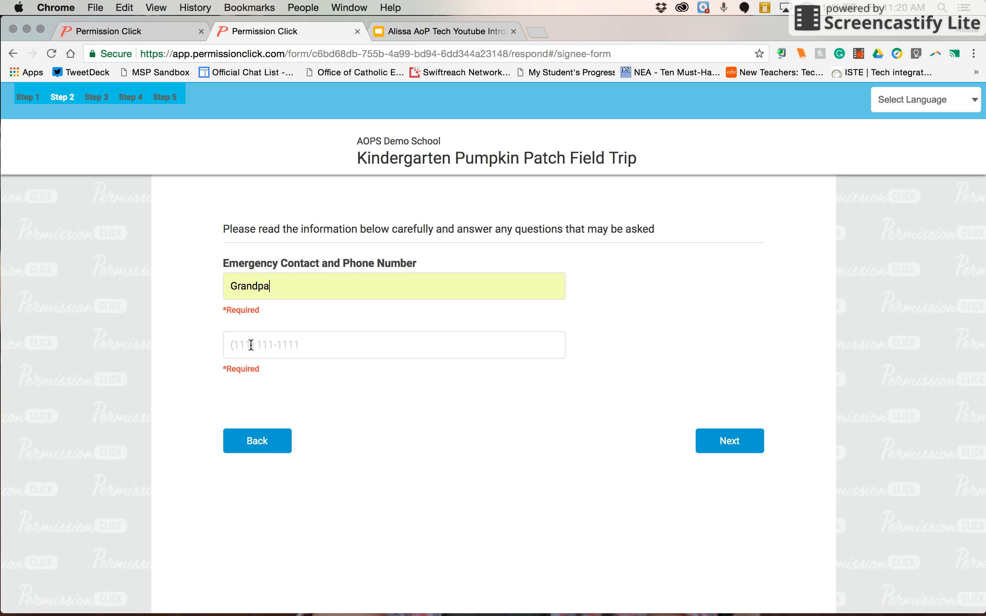
pyautogui.click(246, 345)
pyautogui.click(714, 447)
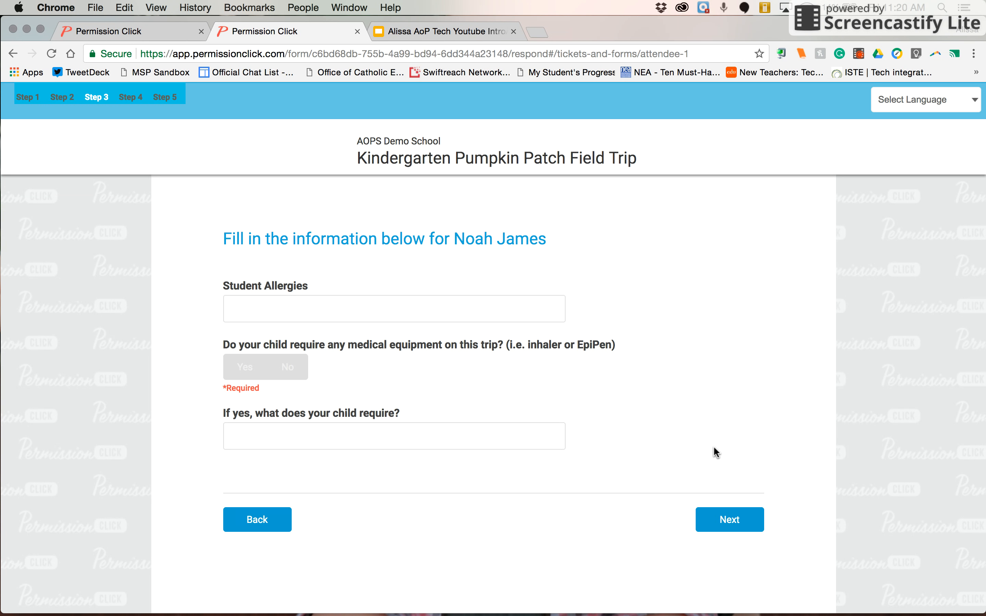
# Record 'seasonal' allergies and No for medical equipment, then advance to the review step
pyautogui.click(297, 299)
pyautogui.write('seasona')
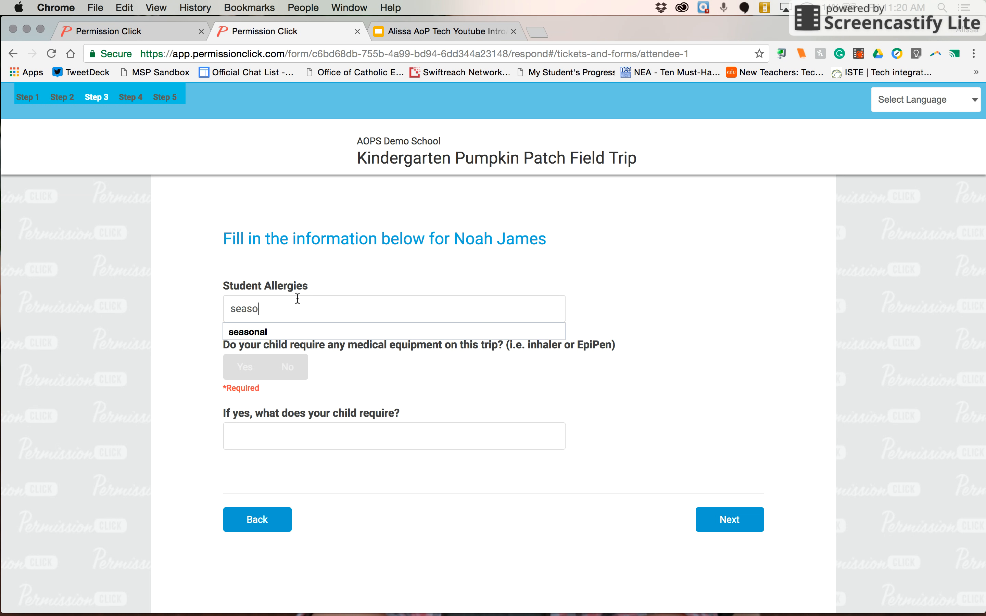
pyautogui.press('Down')
pyautogui.press('Return')
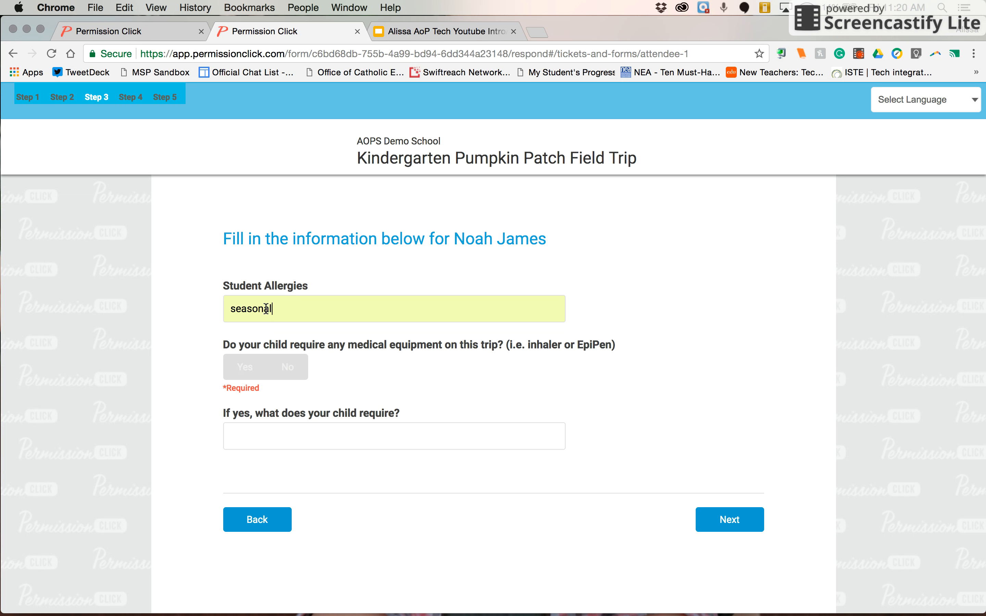
pyautogui.click(287, 377)
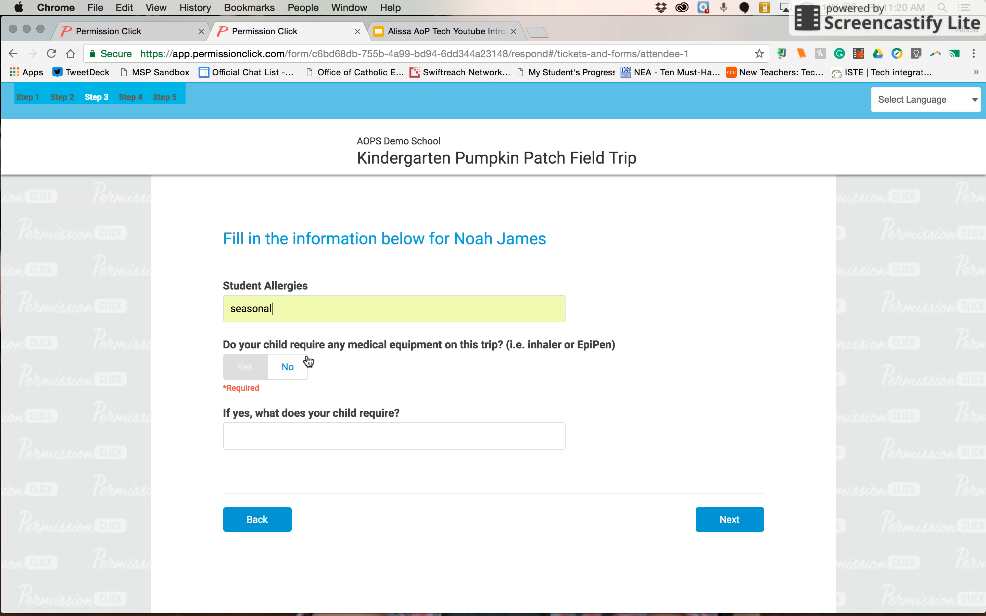
pyautogui.click(288, 367)
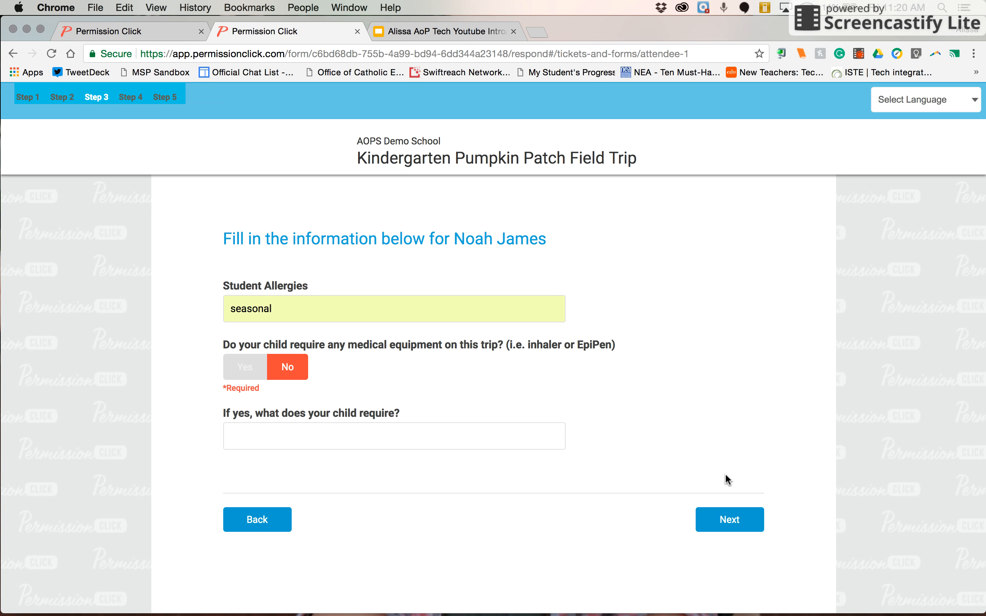
pyautogui.scroll(-1, 726, 477)
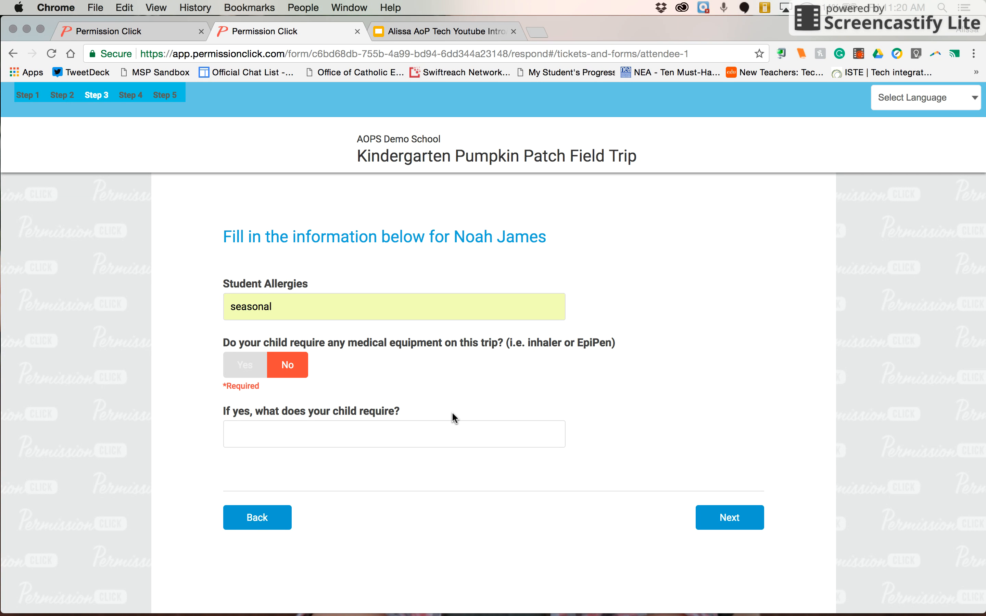
pyautogui.click(716, 513)
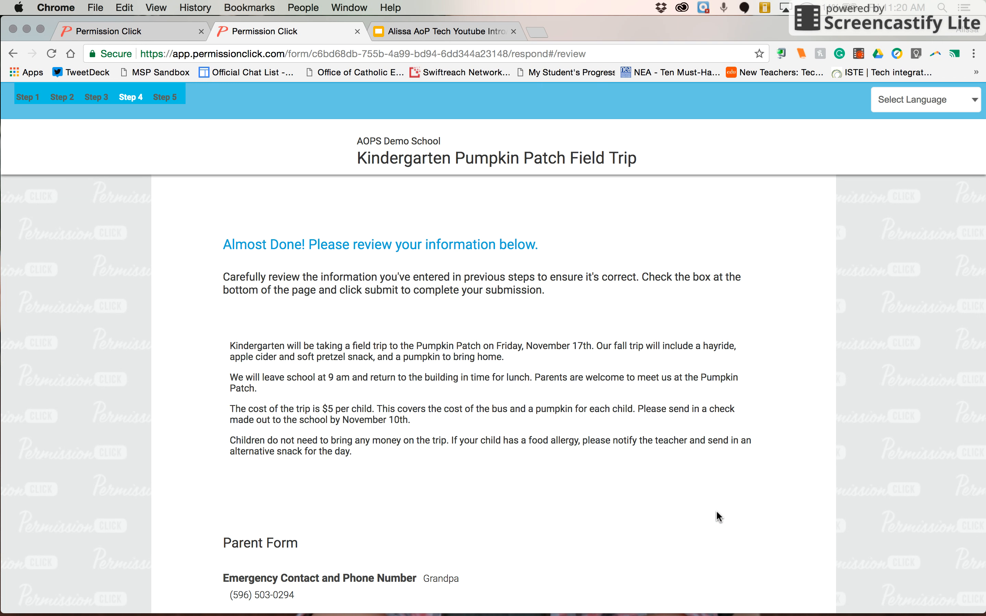
# Go back to re-check the Step 3 child answers, then return to the review page
pyautogui.scroll(-10, 507, 377)
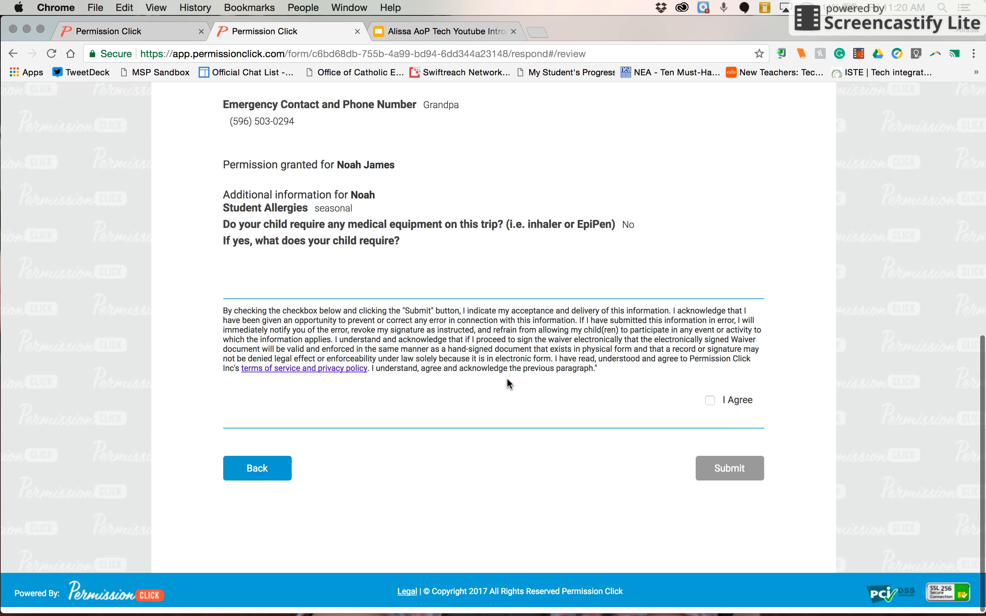
pyautogui.click(240, 481)
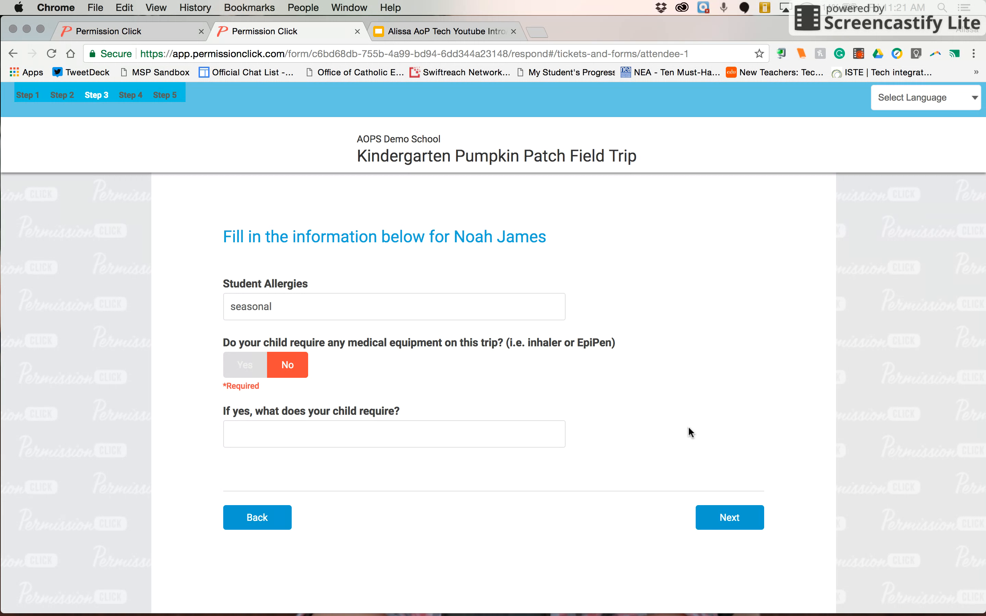
pyautogui.click(709, 517)
# Tick I Agree and submit the permission form
pyautogui.scroll(10, 472, 303)
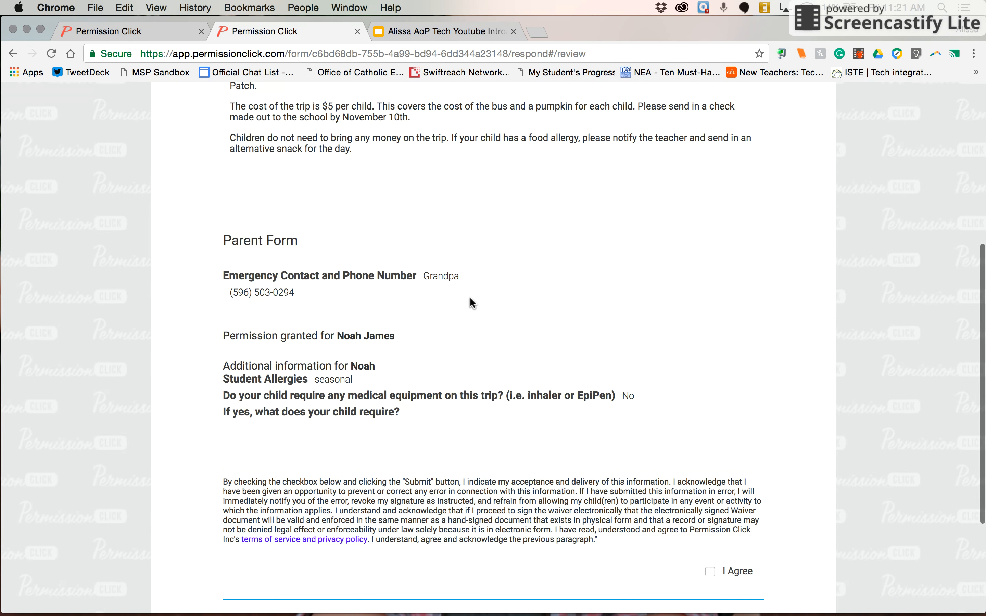
pyautogui.scroll(3, 471, 302)
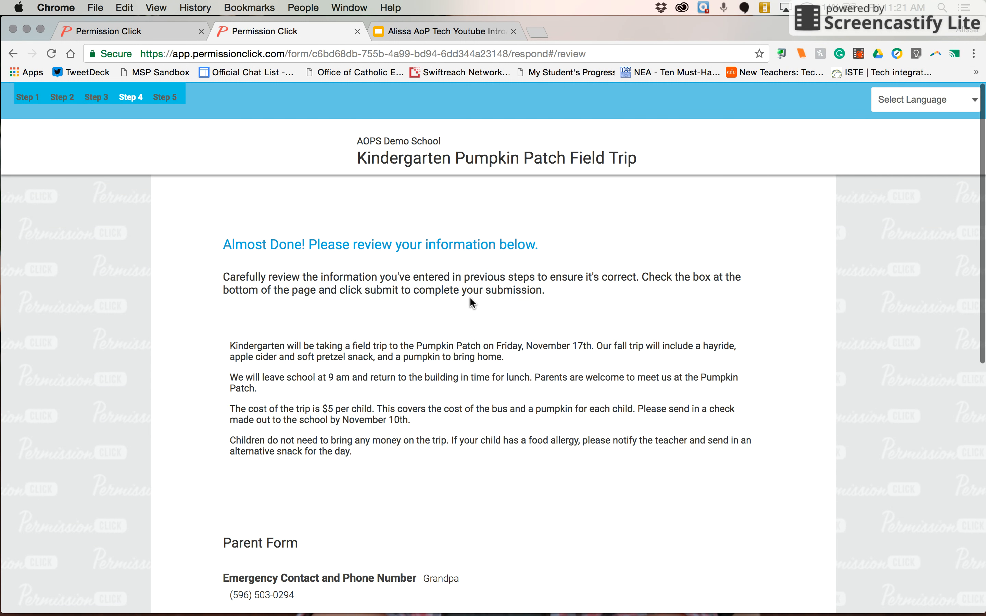
pyautogui.scroll(-1, 471, 302)
pyautogui.scroll(-5, 473, 303)
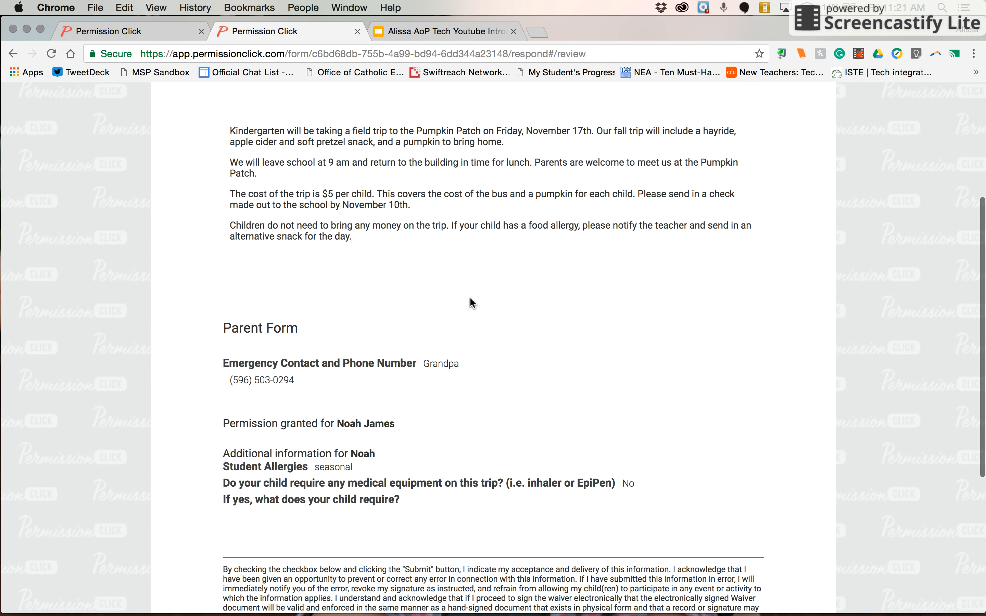
pyautogui.scroll(-2, 470, 303)
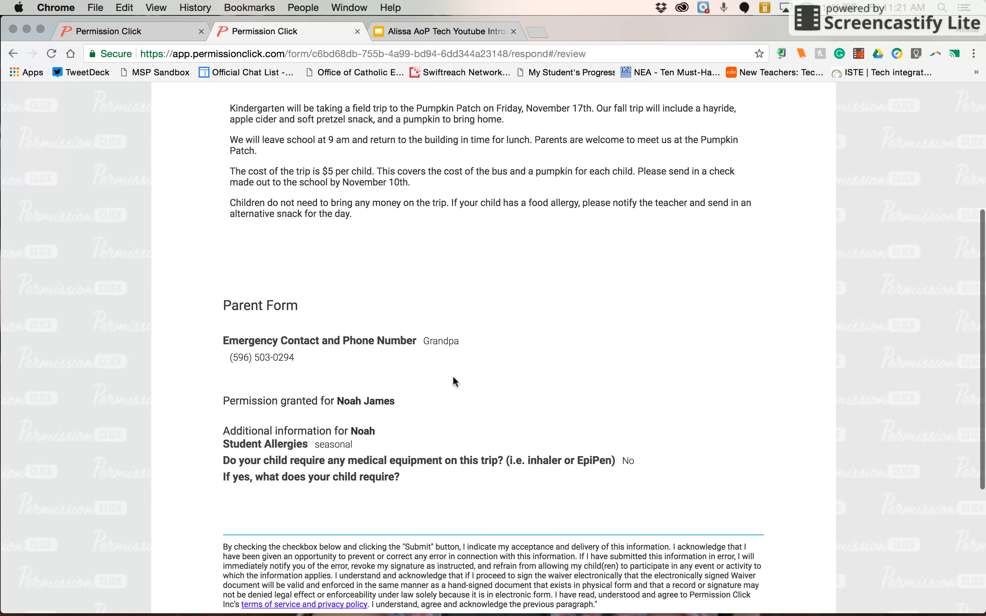
pyautogui.scroll(-5, 440, 442)
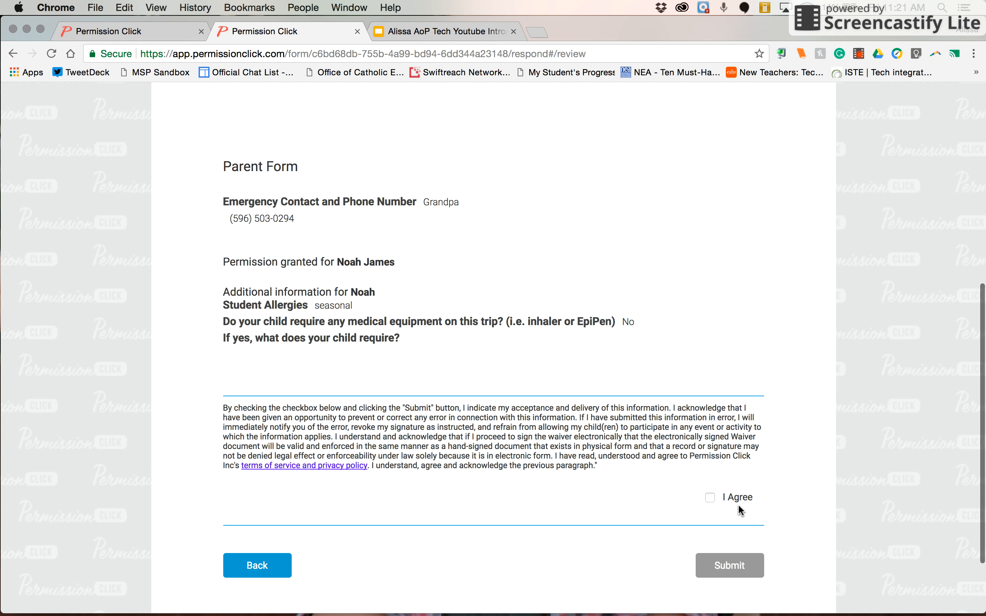
pyautogui.click(733, 494)
pyautogui.scroll(-2, 732, 495)
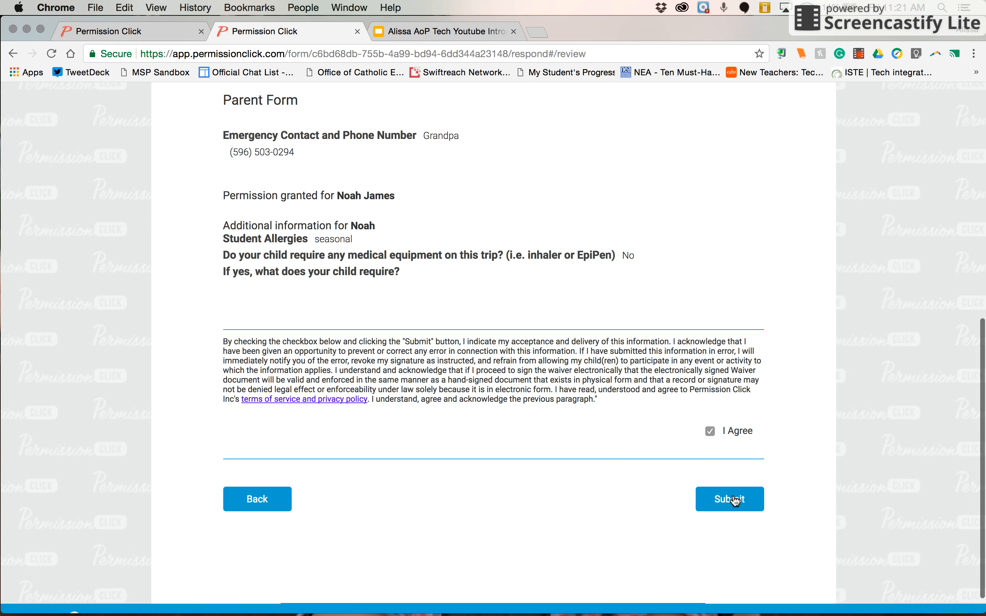
pyautogui.click(731, 500)
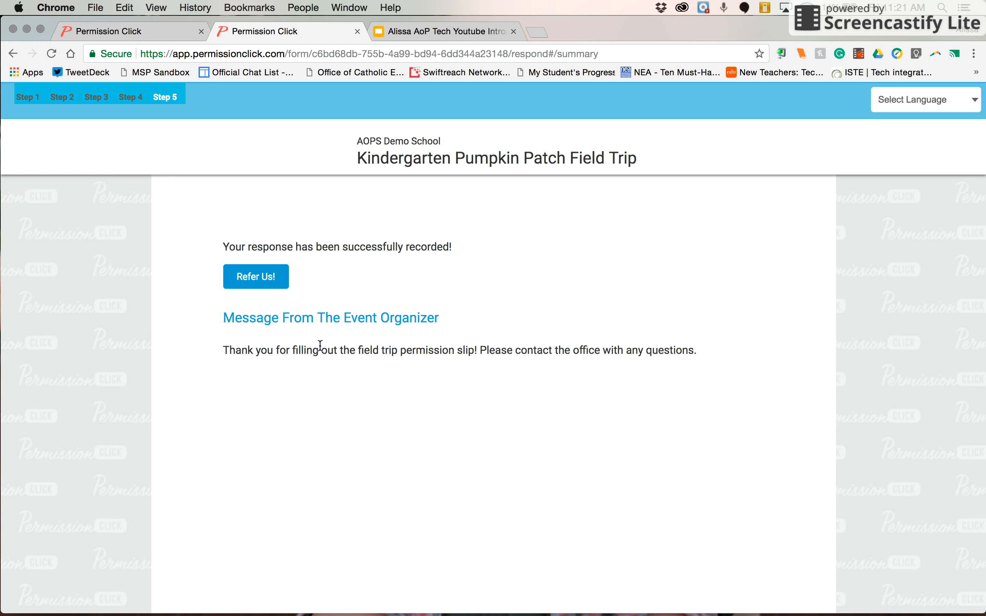
# Read the submission confirmation, then return to the Form Manager browser tab
pyautogui.scroll(-1, 279, 285)
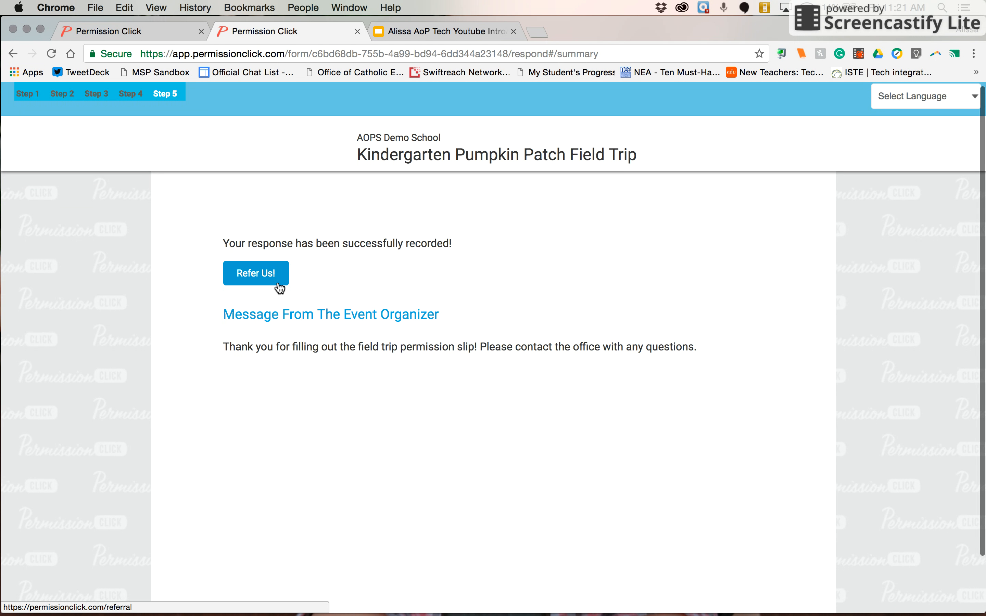
pyautogui.scroll(-5, 278, 283)
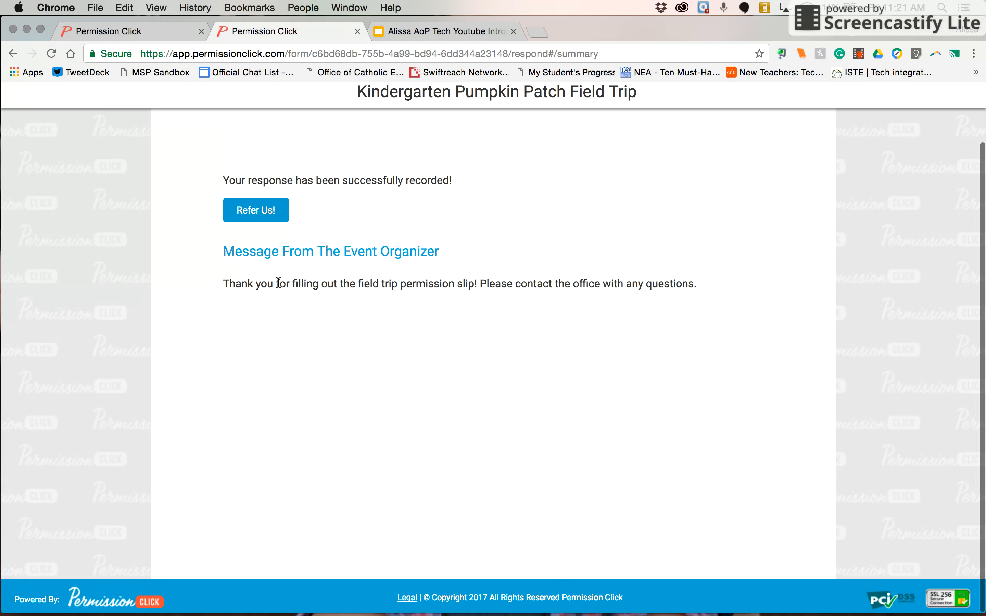
pyautogui.click(143, 32)
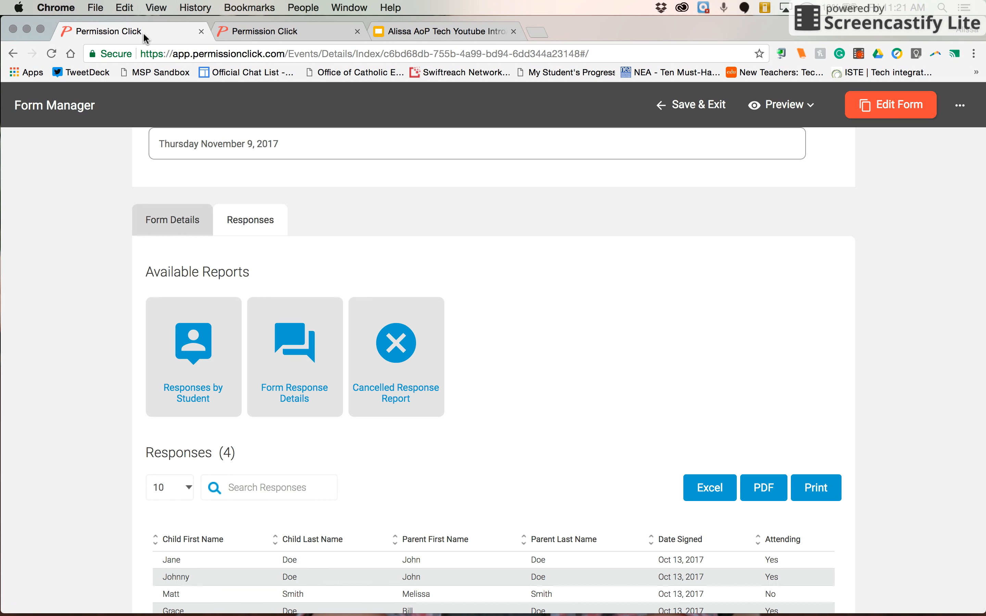
# Reload to show 5 responses, then download and open the Form Response Details xlsx report
pyautogui.press('super+r')
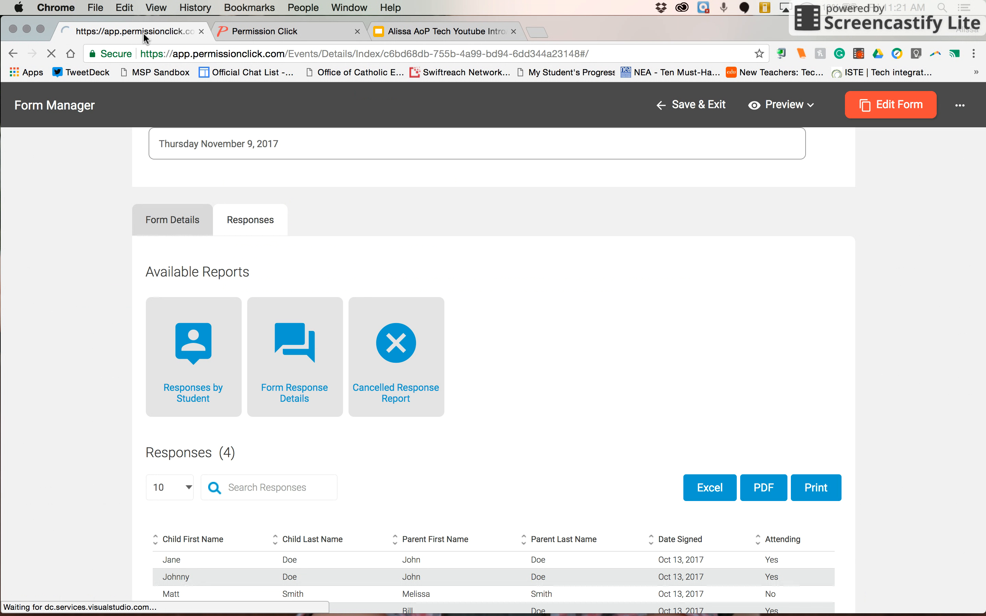
pyautogui.scroll(-5, 324, 271)
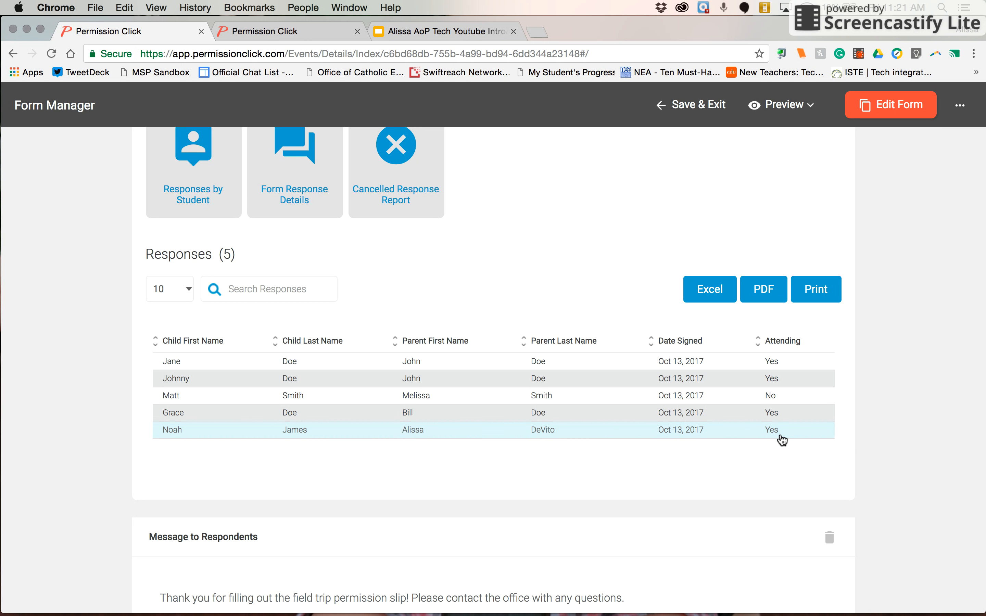
pyautogui.scroll(-2, 687, 447)
pyautogui.scroll(10, 687, 447)
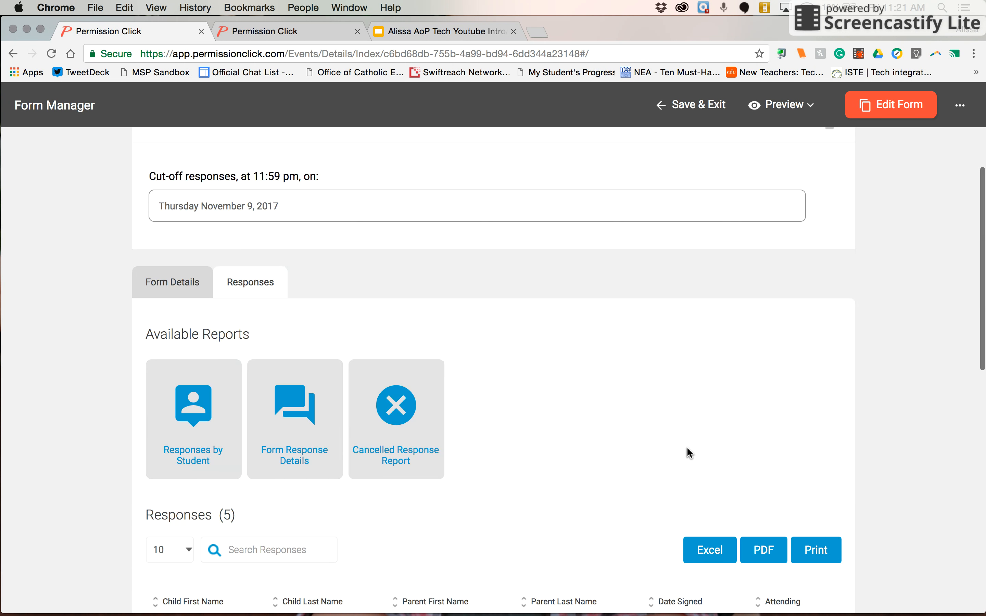
pyautogui.scroll(-5, 671, 447)
pyautogui.click(282, 395)
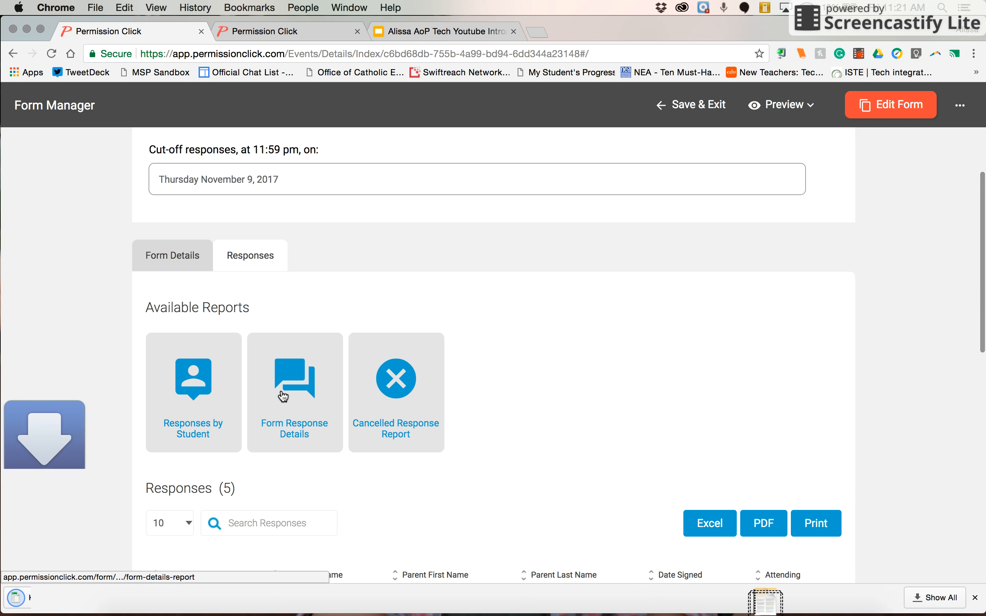
pyautogui.click(55, 599)
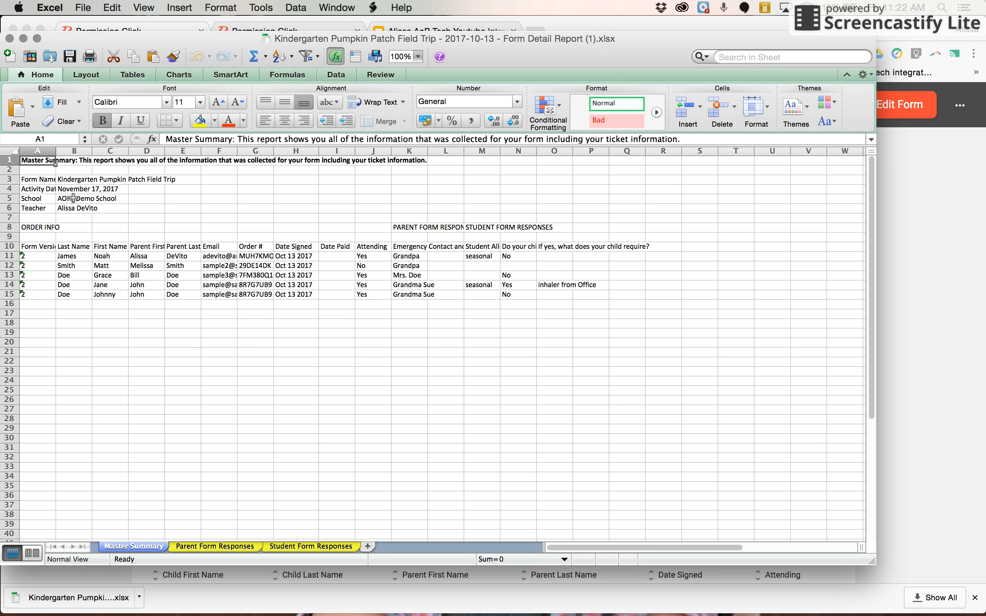
# Check the activity date (B4) and teacher (B6) on Master Summary, then review the Parent Form Responses sheet
pyautogui.click(58, 190)
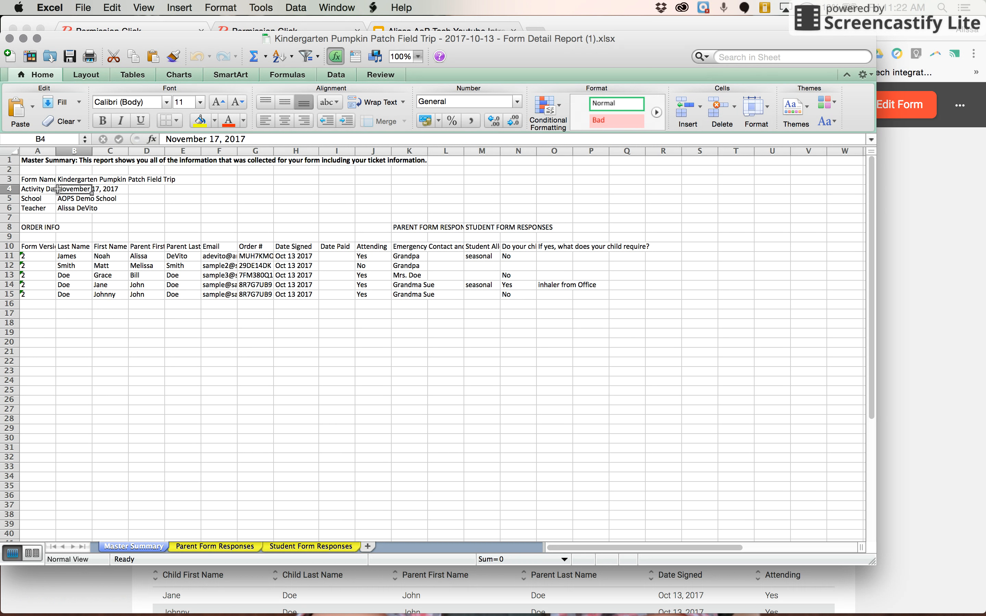
pyautogui.click(68, 211)
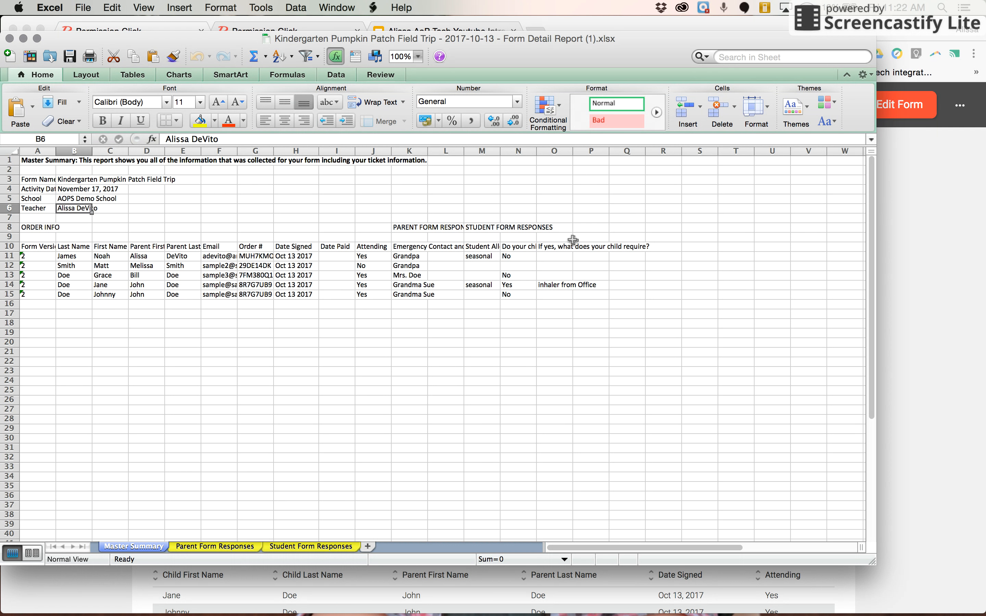
pyautogui.click(210, 547)
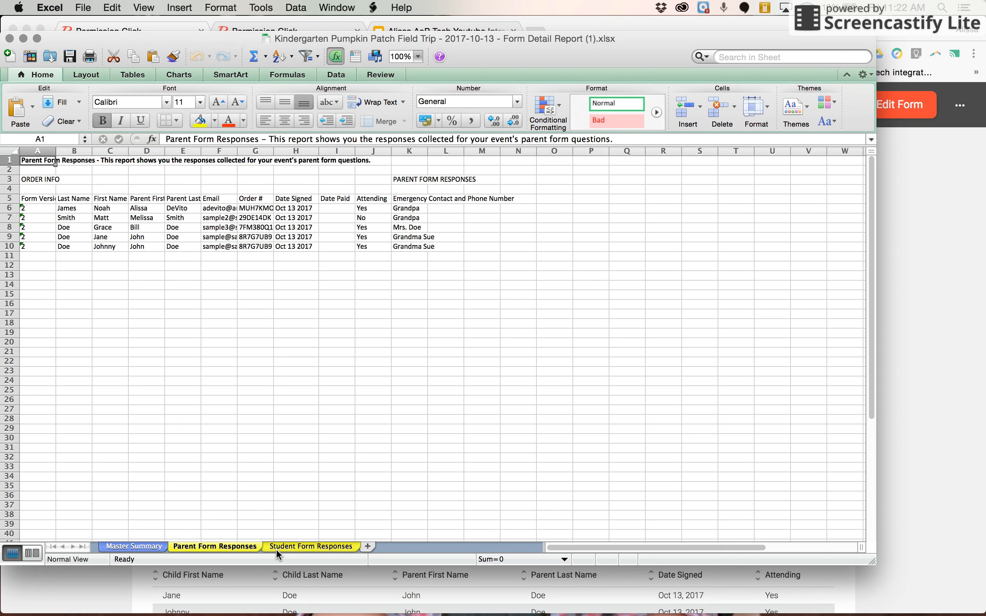
pyautogui.click(157, 548)
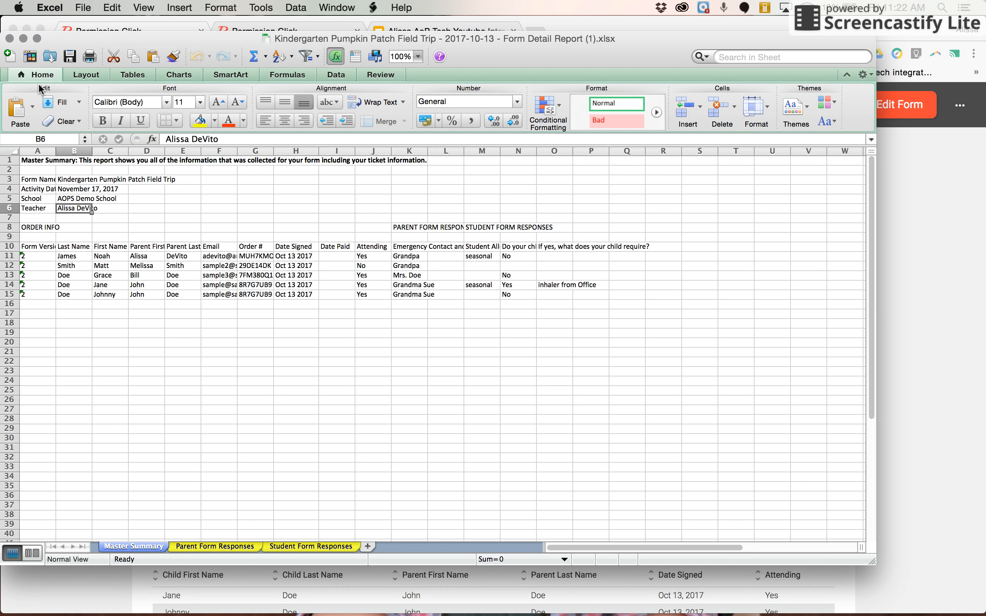
# Minimize the Excel report and Save & Exit the Form Manager to the forms dashboard
pyautogui.click(27, 40)
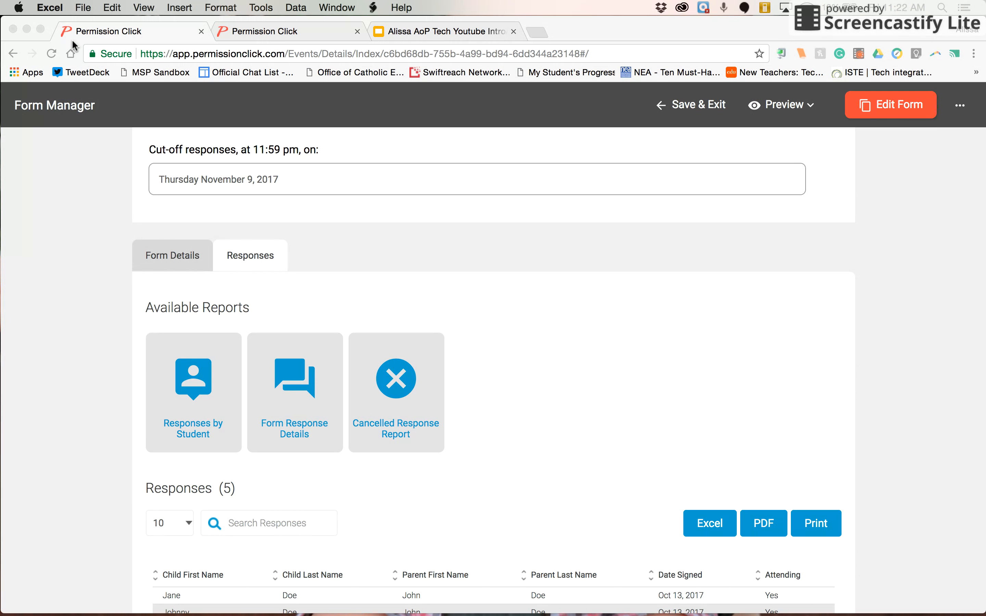
pyautogui.scroll(-1, 466, 197)
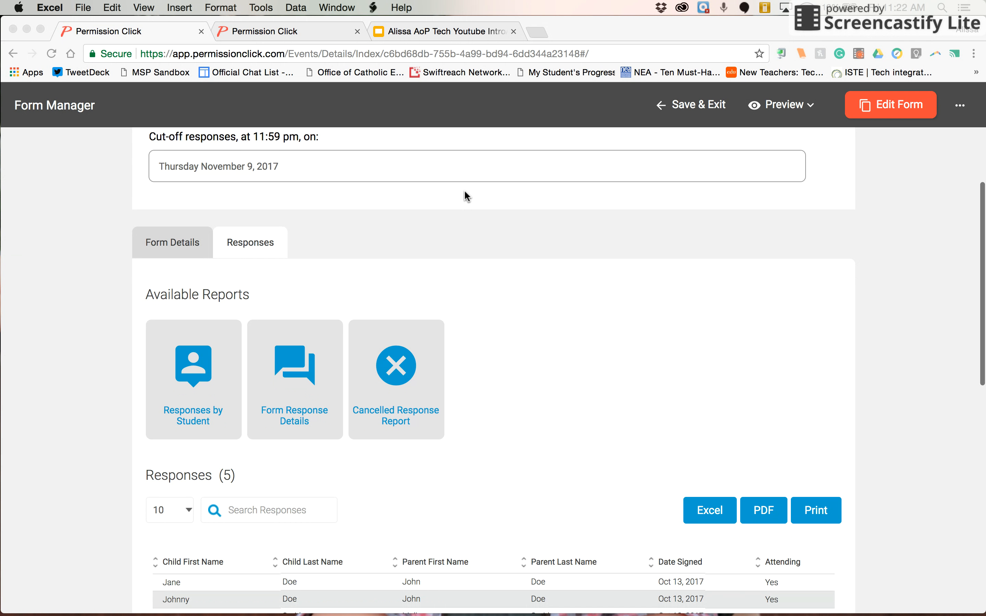
pyautogui.click(677, 113)
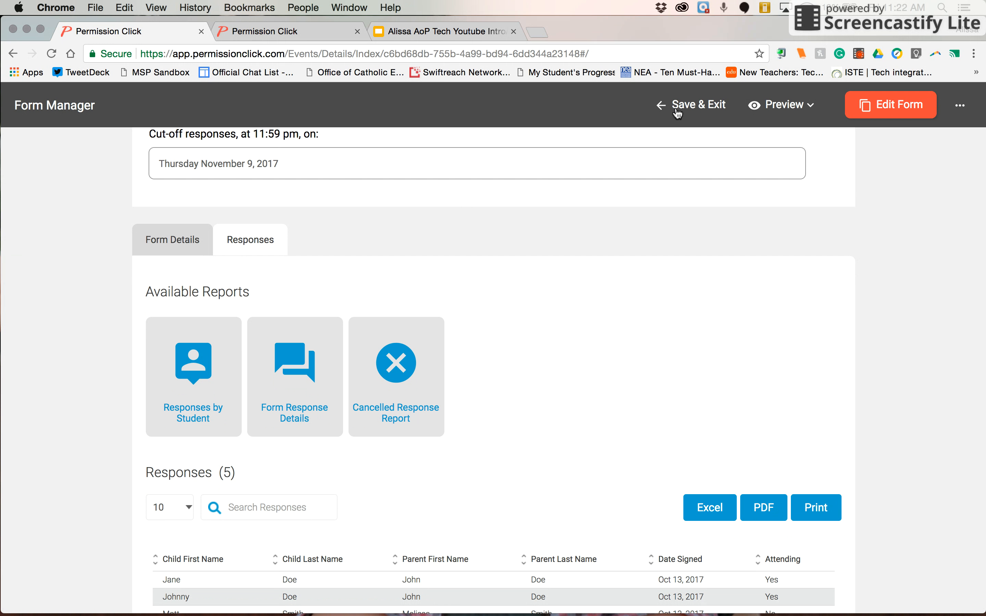